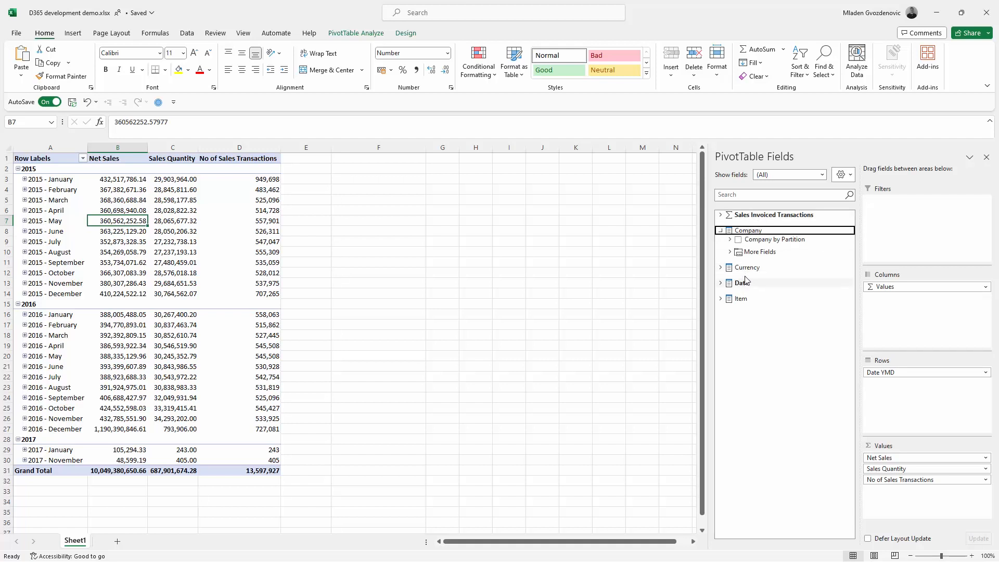
# - Switch to BI4Dynamics AX and open the dimension settings of the Sales Invoiced Transactions fact table in the Sales Analysis area
pyautogui.click(727, 301)
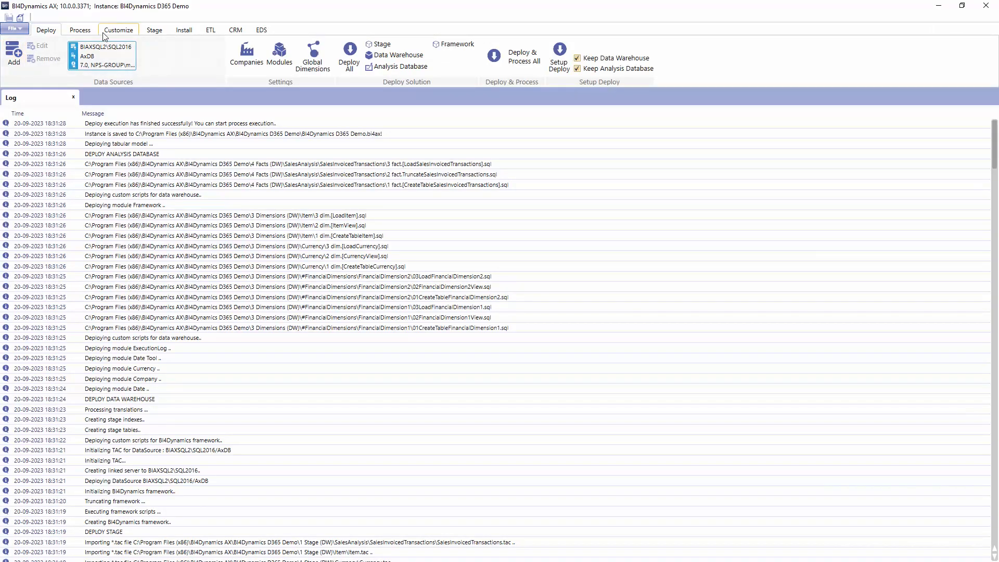
pyautogui.click(119, 29)
pyautogui.click(25, 55)
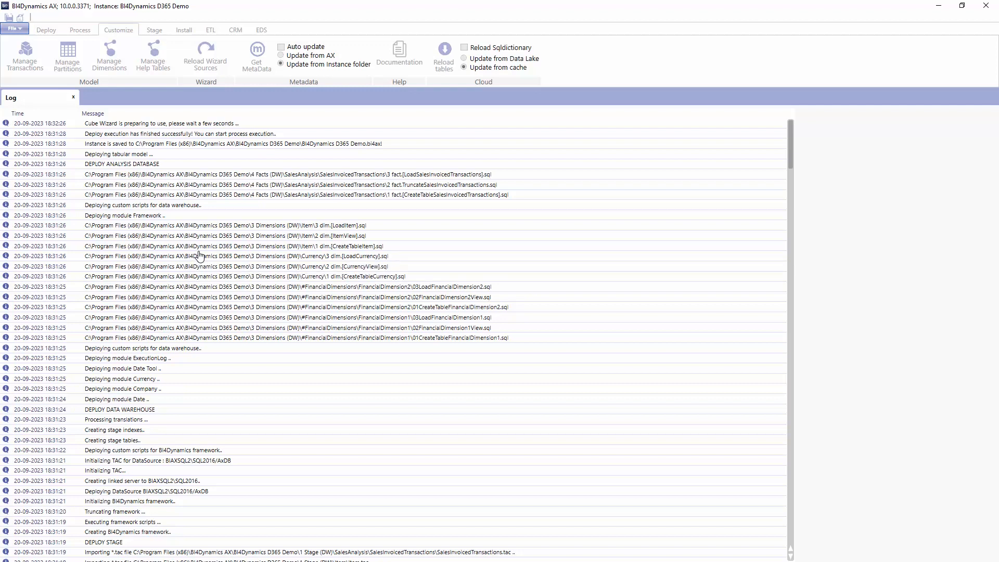
pyautogui.click(151, 149)
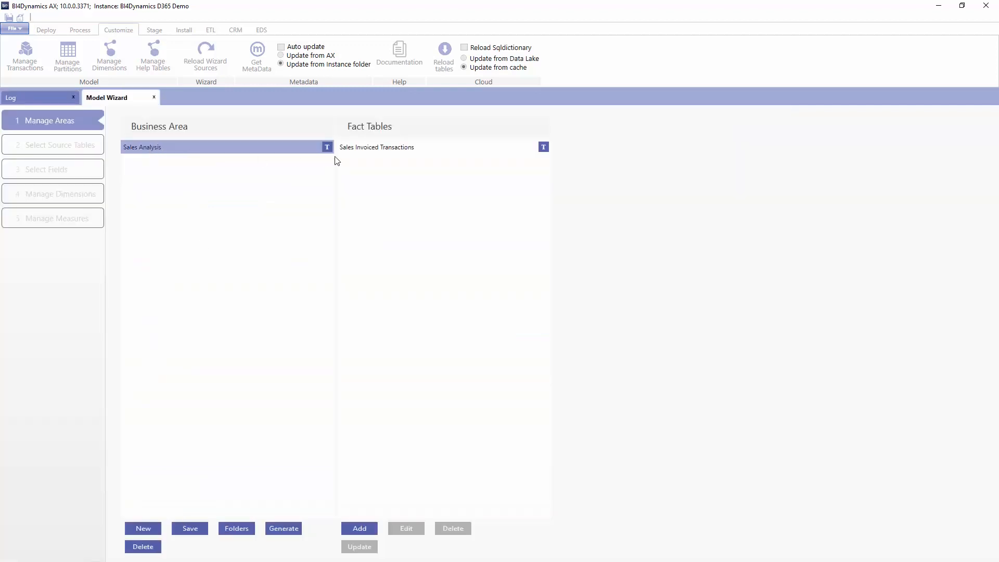
pyautogui.click(354, 151)
pyautogui.click(75, 195)
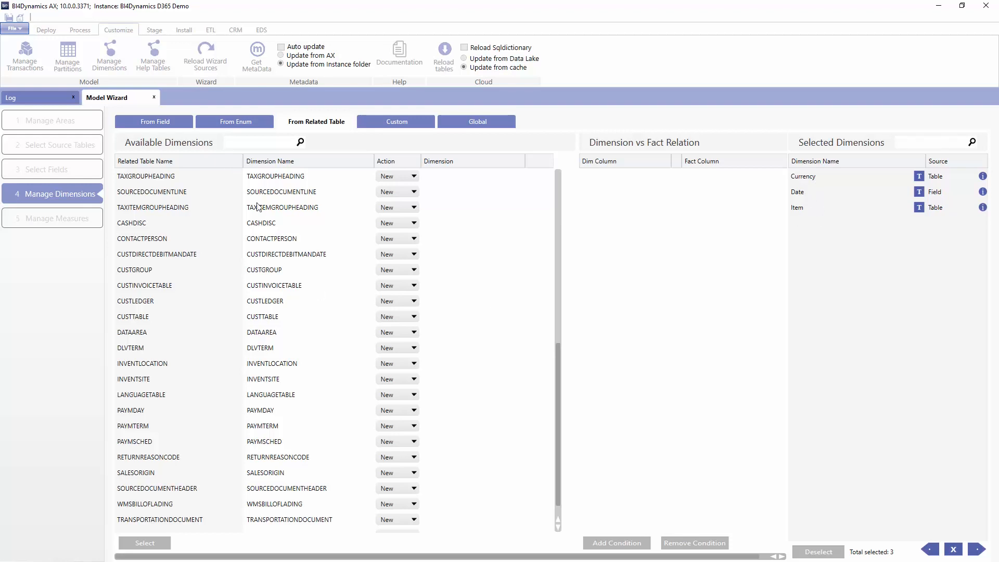
# - Examine the fact table's available dimensions from fields, enums, related tables and custom sources, including the ASSETTABLE relation, and close the Model Wizard
pyautogui.moveTo(558, 374); pyautogui.dragTo(552, 187)
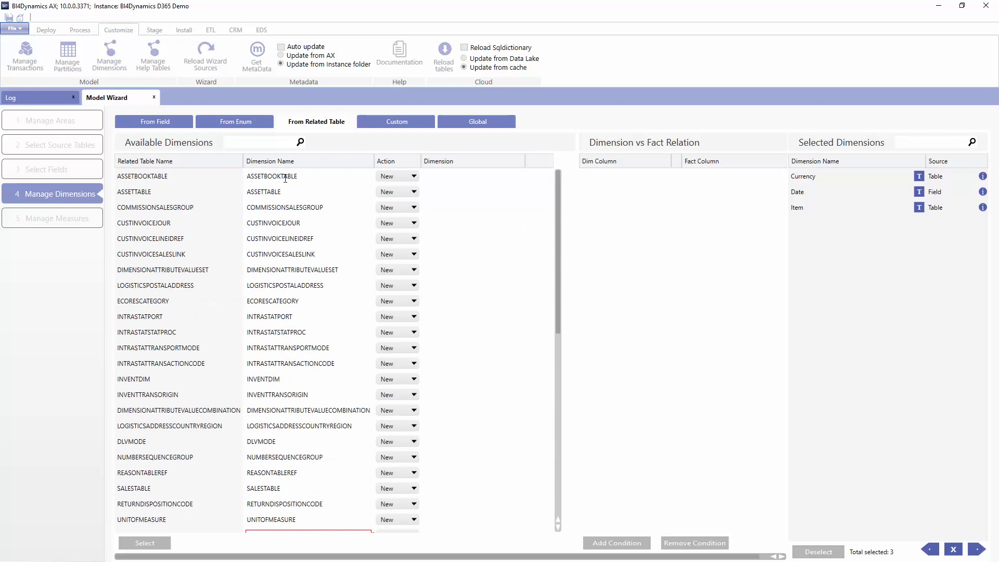
pyautogui.click(161, 124)
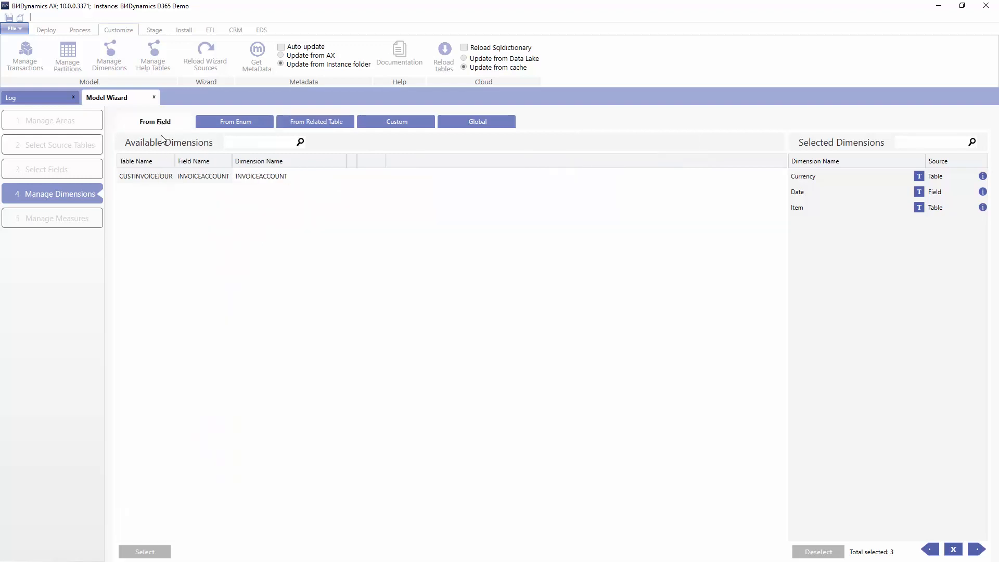
pyautogui.click(219, 125)
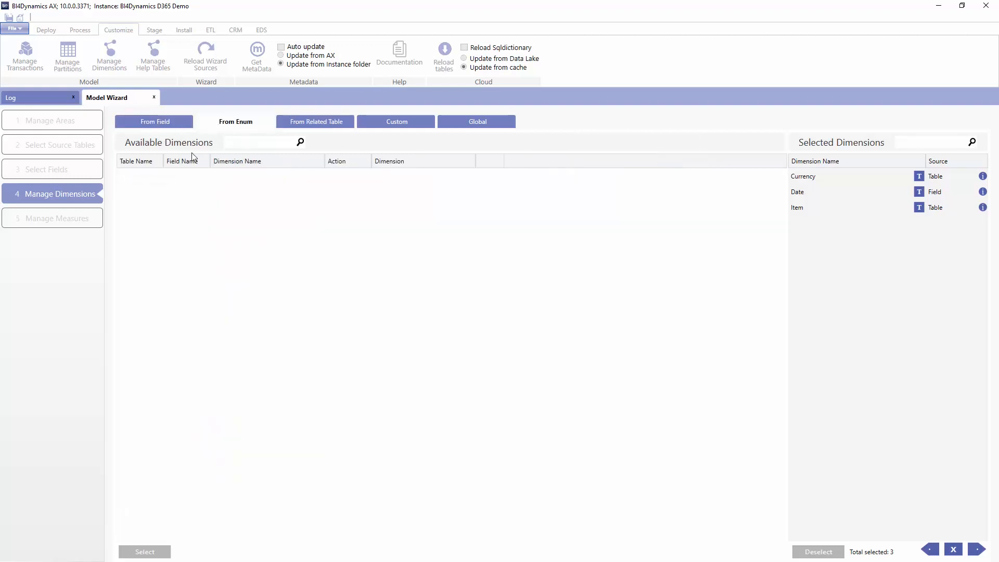
pyautogui.click(417, 125)
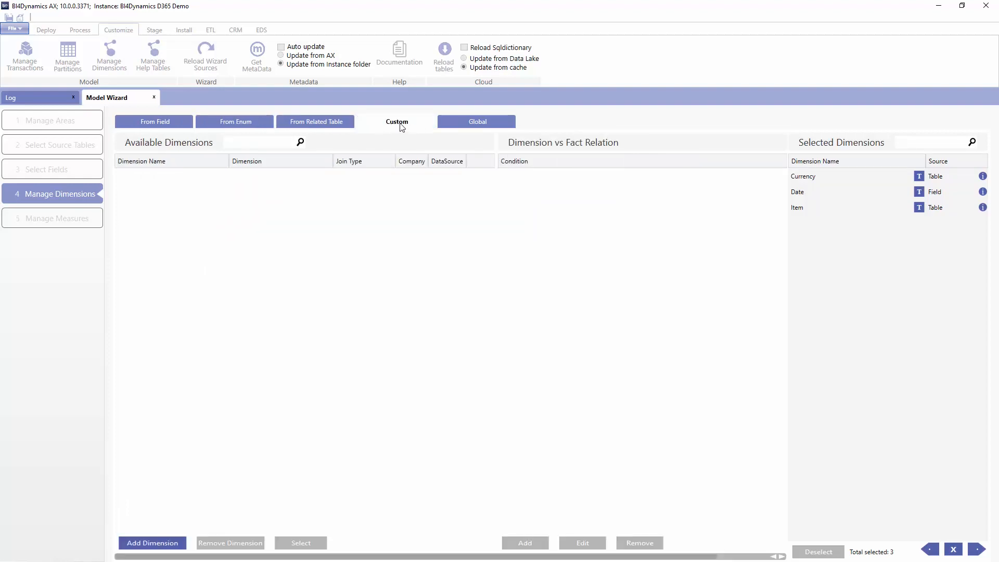
pyautogui.click(307, 124)
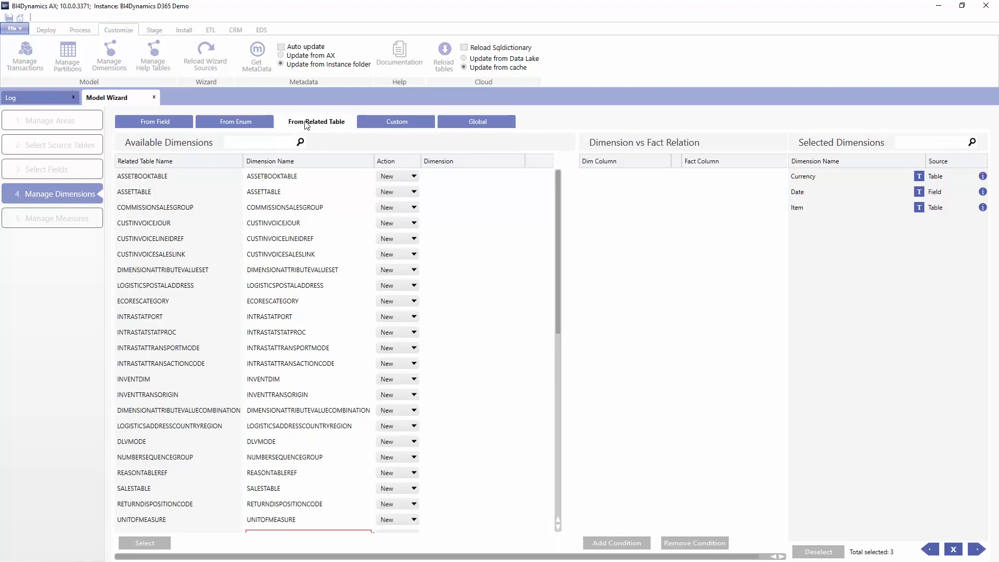
pyautogui.click(263, 194)
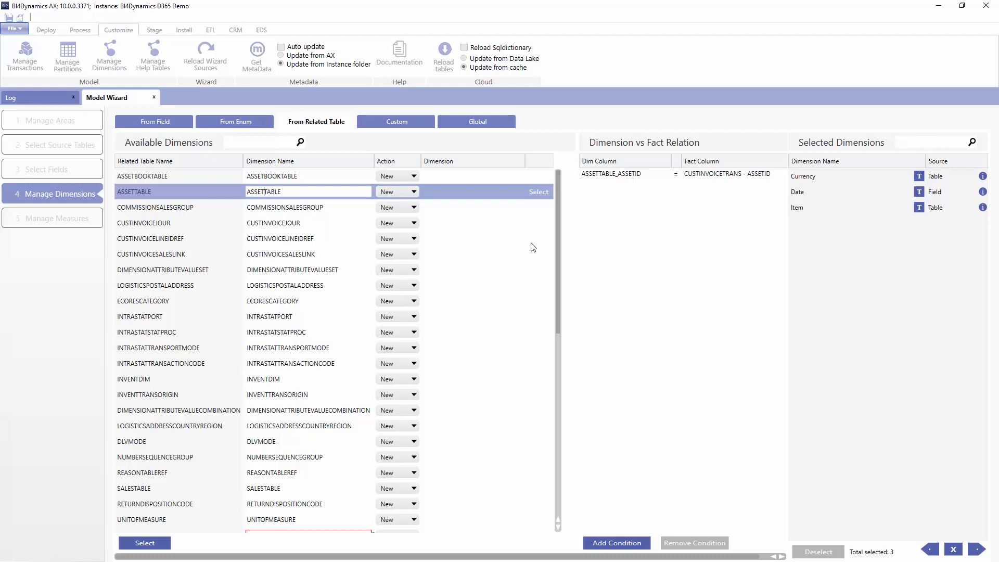
pyautogui.scroll(-3, 320, 284)
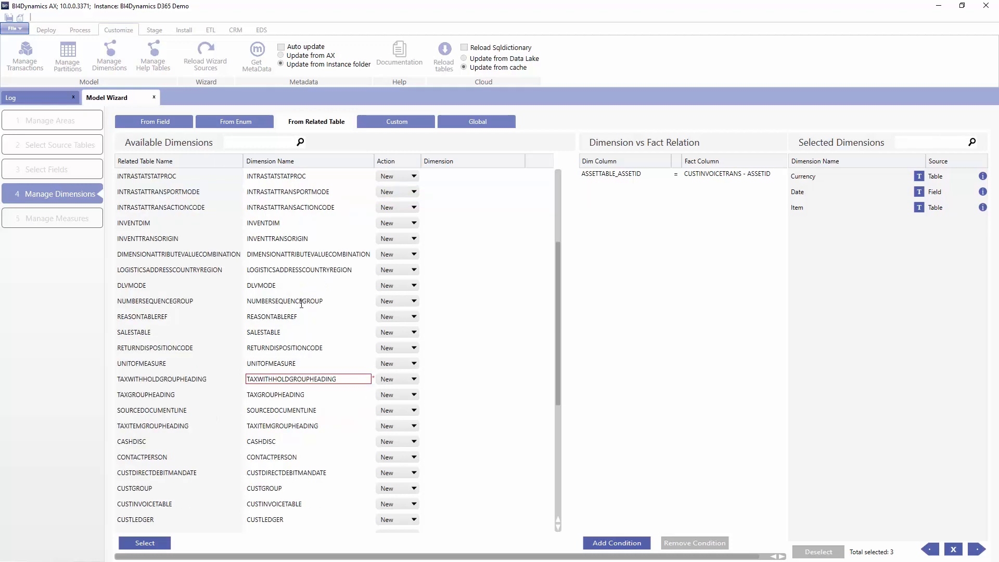
pyautogui.scroll(-3, 301, 303)
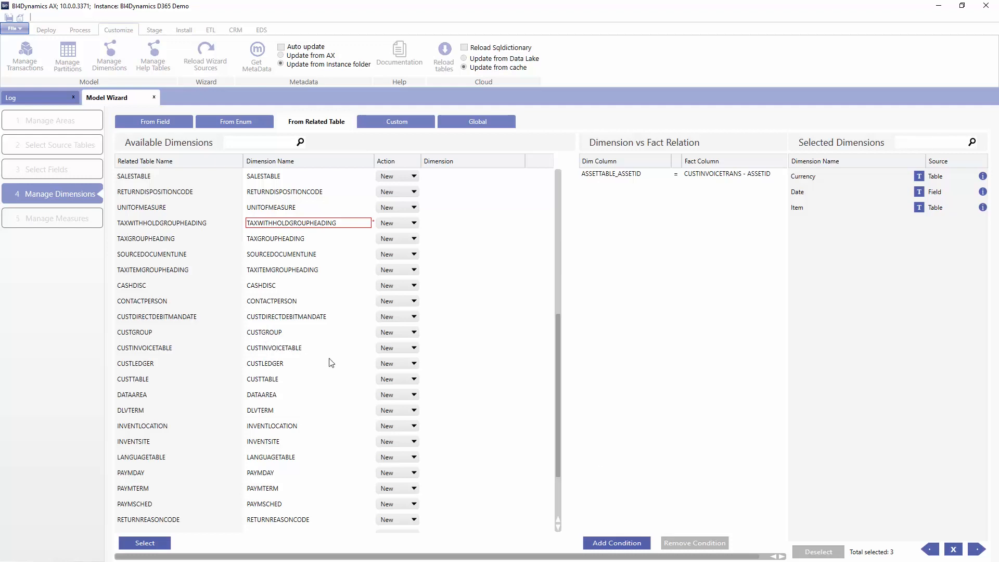
pyautogui.click(954, 550)
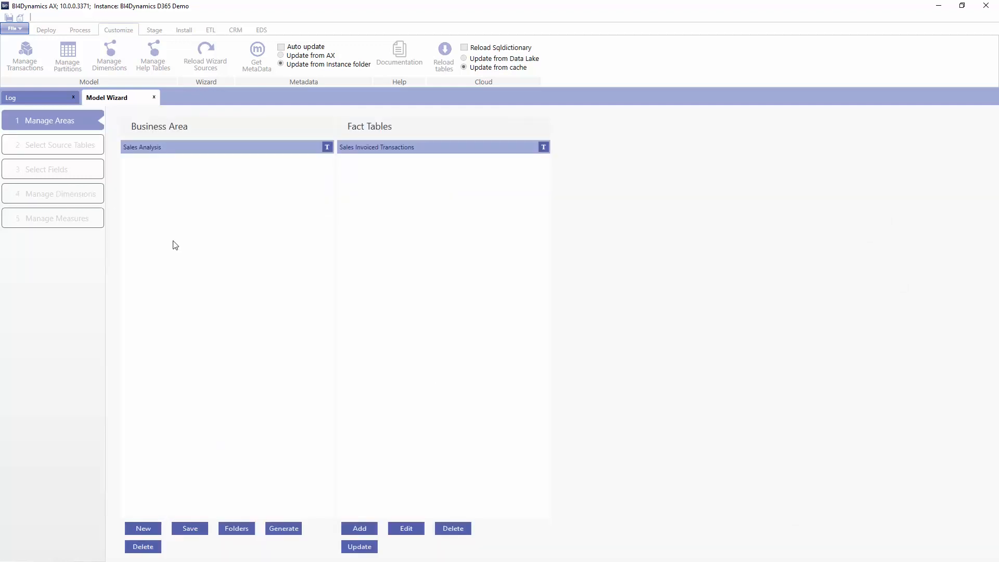
pyautogui.click(154, 97)
# - Create a new wizard dimension named Customer
pyautogui.click(106, 61)
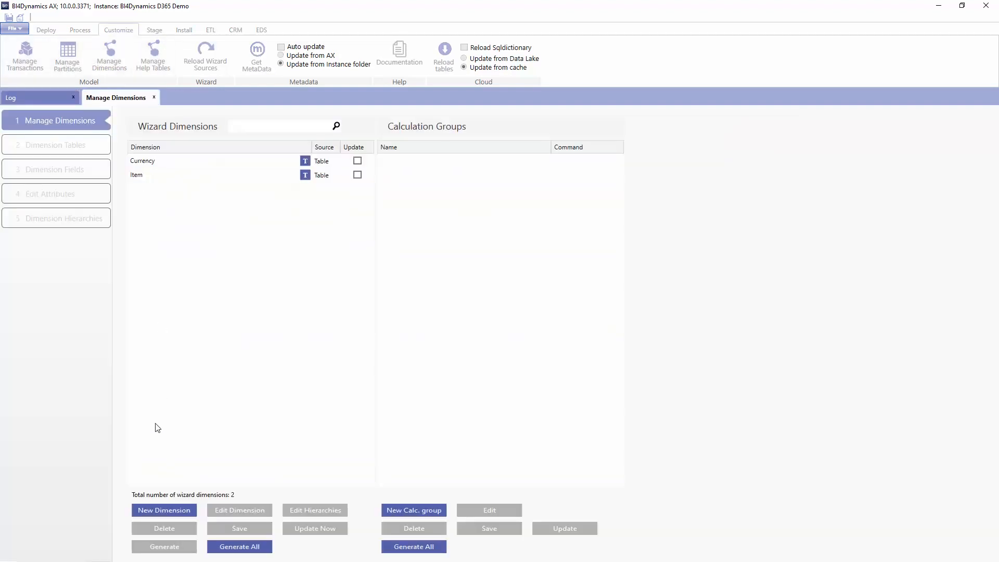
pyautogui.click(164, 511)
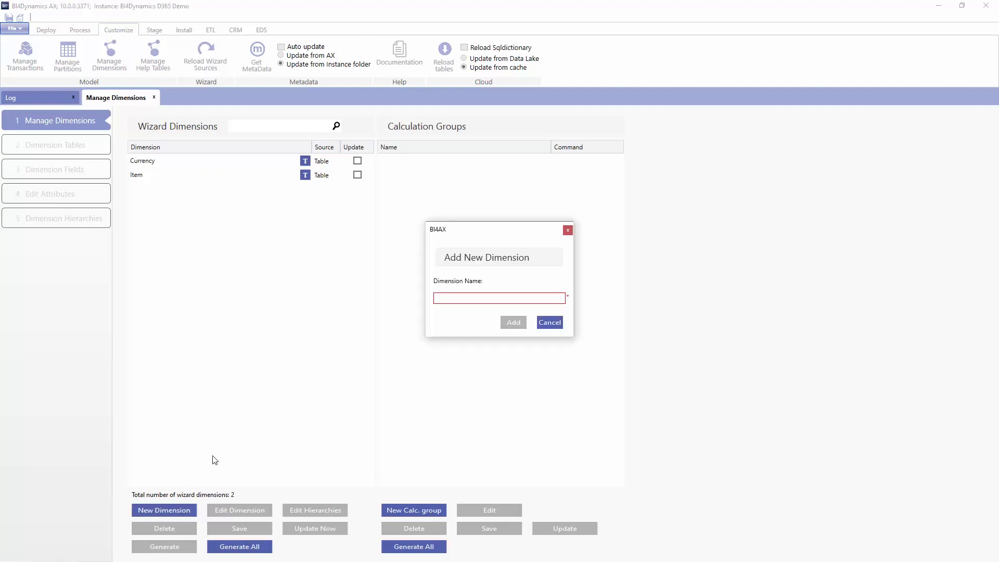
pyautogui.click(459, 299)
pyautogui.write('cUSTOMER')
pyautogui.doubleClick(460, 299)
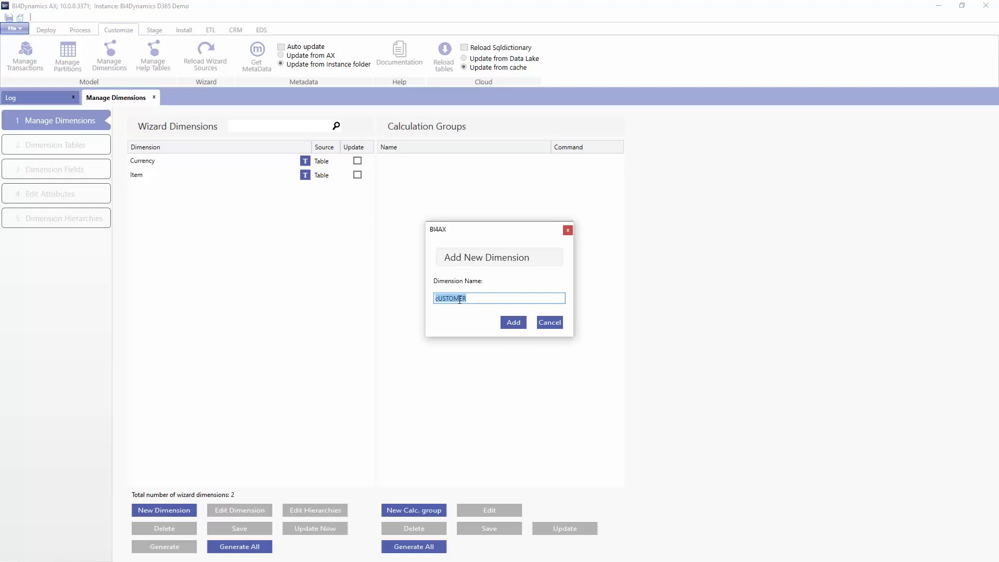
pyautogui.write('Customer')
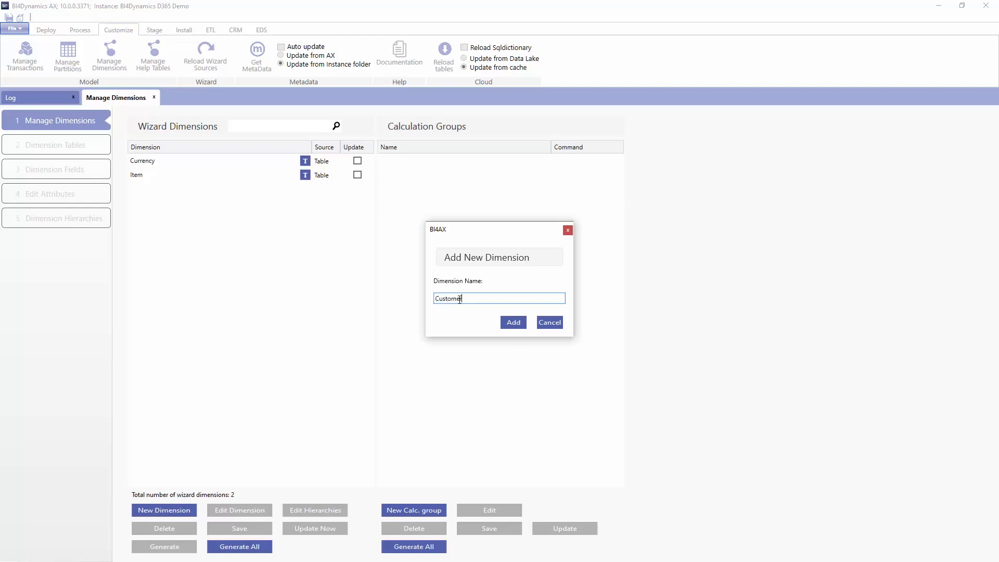
pyautogui.click(504, 324)
# - Find CUSTTABLE among the stage source tables with the search "custt" and add it to the Customer dimension
pyautogui.click(59, 149)
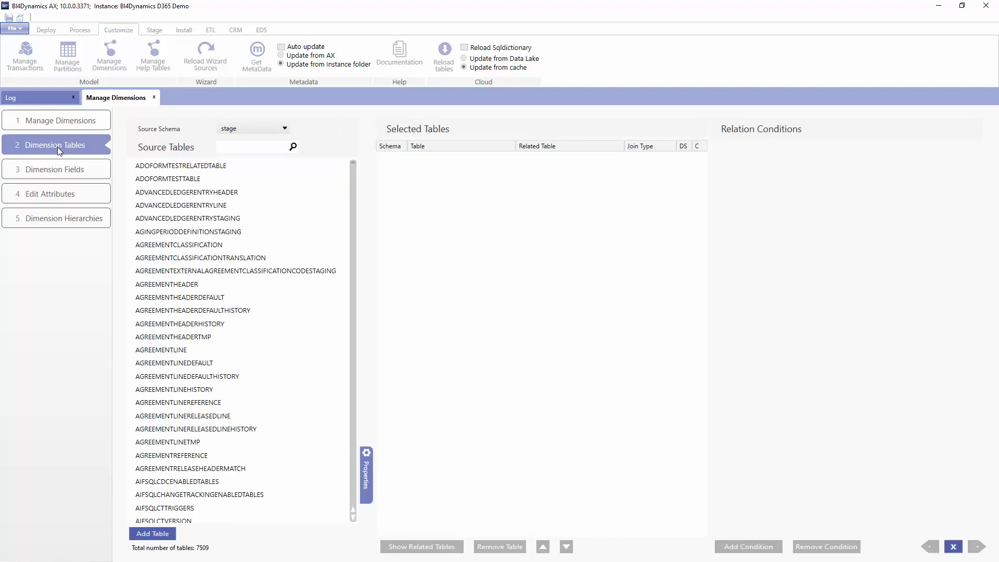
pyautogui.click(259, 145)
pyautogui.write('cus')
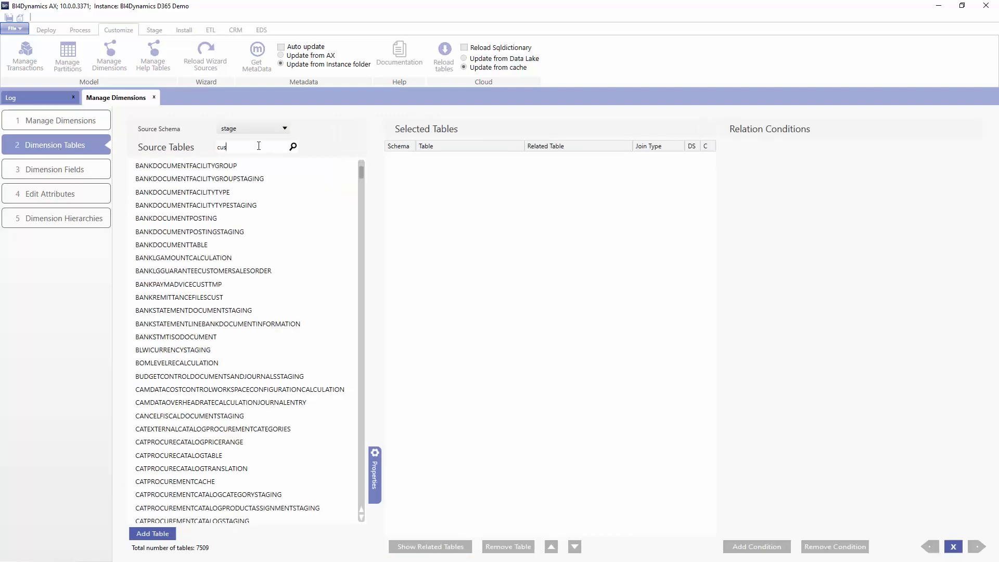
pyautogui.write('tt')
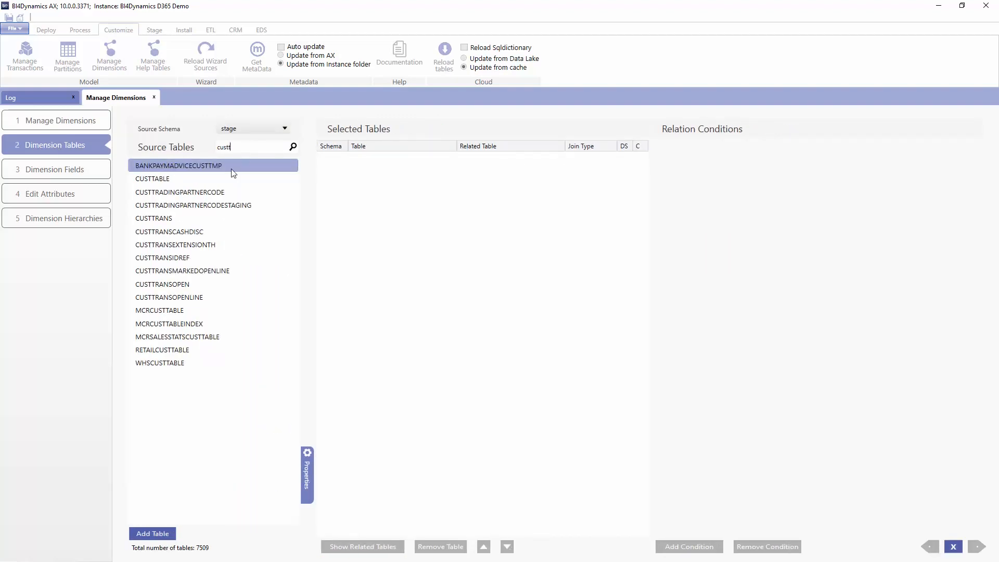
pyautogui.click(193, 178)
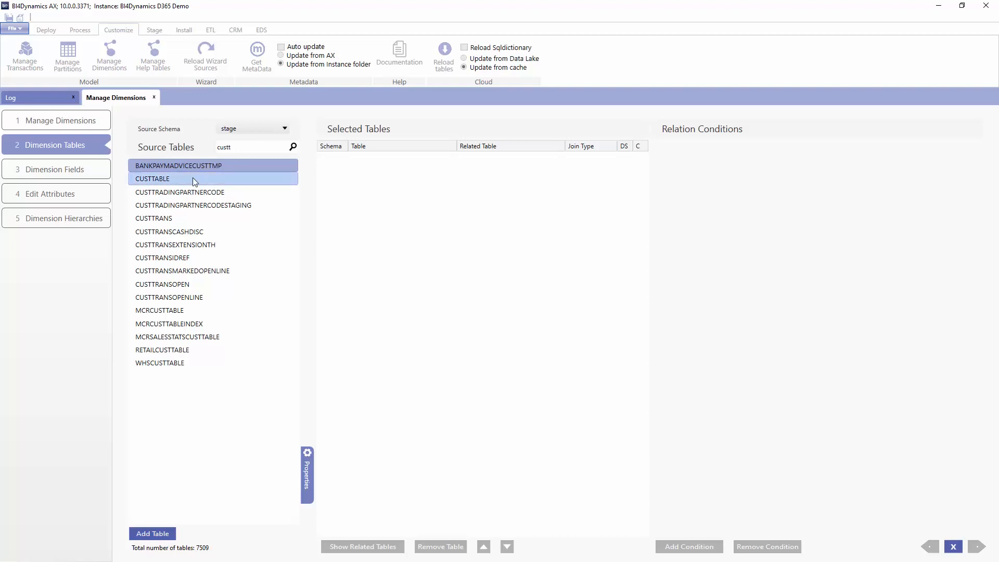
pyautogui.click(169, 535)
# - Look through the help and dim source schemas with the table search cleared, and return to the stage schema
pyautogui.click(248, 125)
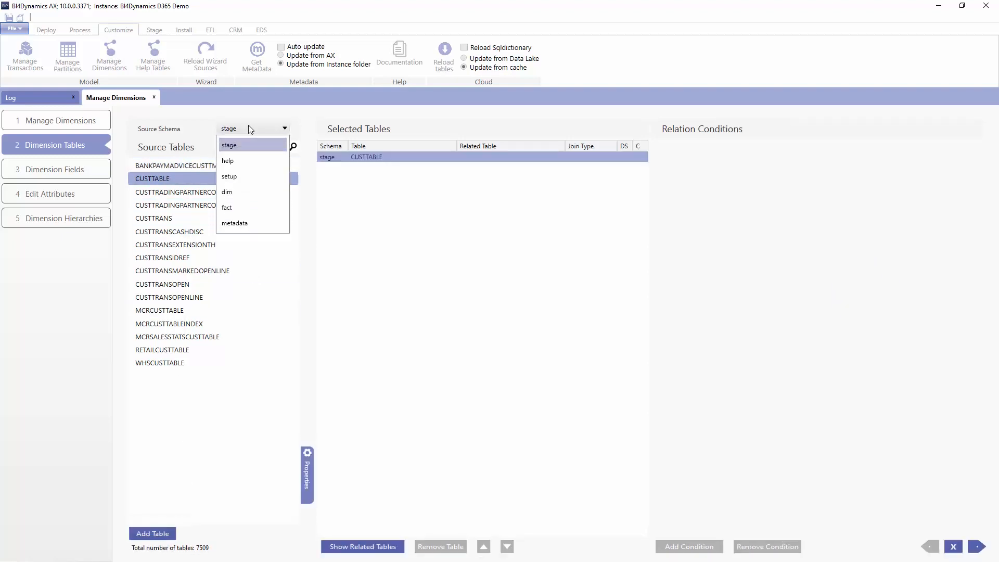
pyautogui.click(239, 159)
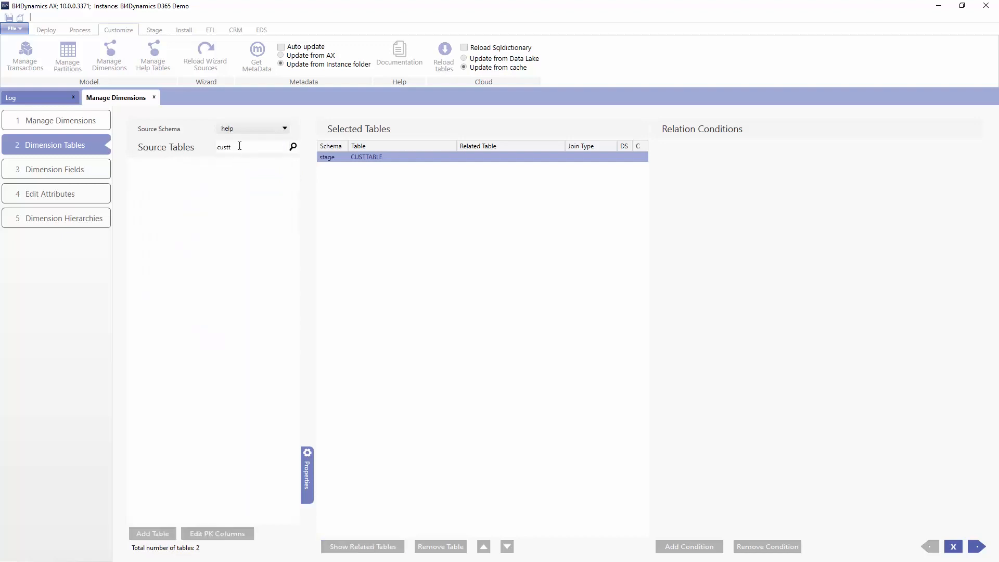
pyautogui.moveTo(231, 149); pyautogui.dragTo(208, 148)
pyautogui.press('BackSpace')
pyautogui.click(233, 133)
pyautogui.click(236, 190)
pyautogui.click(236, 128)
pyautogui.click(237, 145)
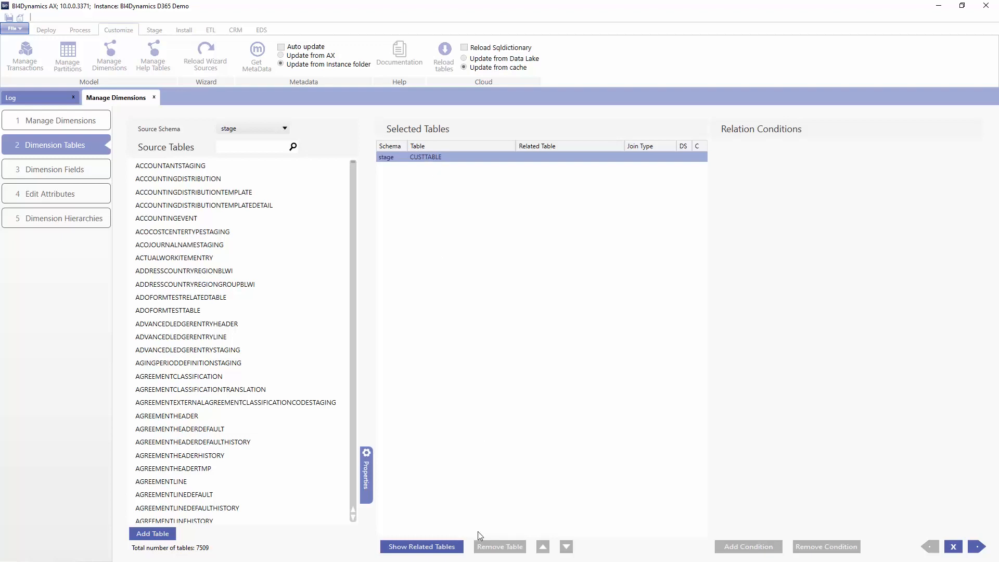
# - List the tables related to CUSTTABLE and add CUSTGROUP to the dimension's selected tables
pyautogui.click(421, 546)
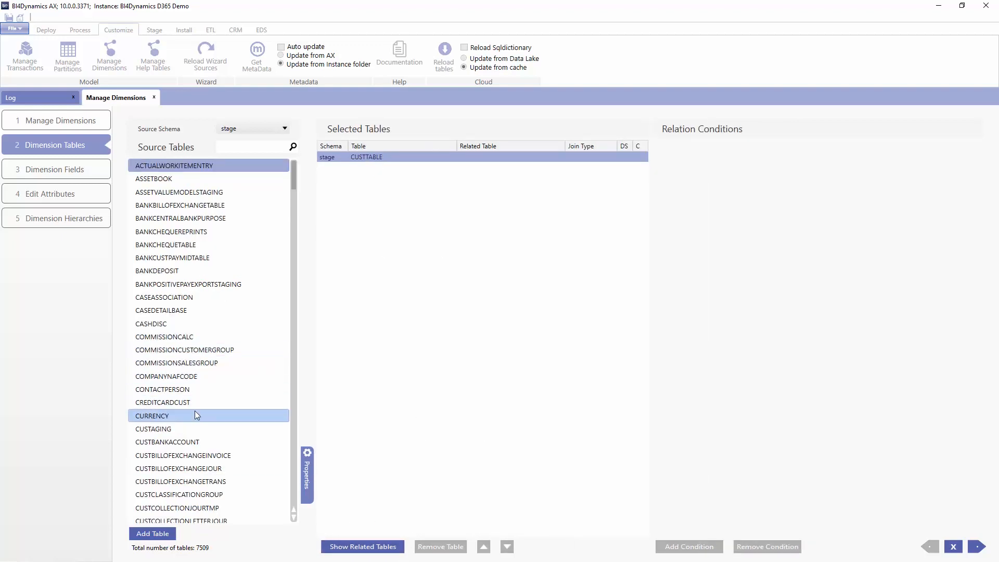
pyautogui.click(294, 519)
pyautogui.click(294, 518)
pyautogui.click(293, 518)
pyautogui.click(294, 518)
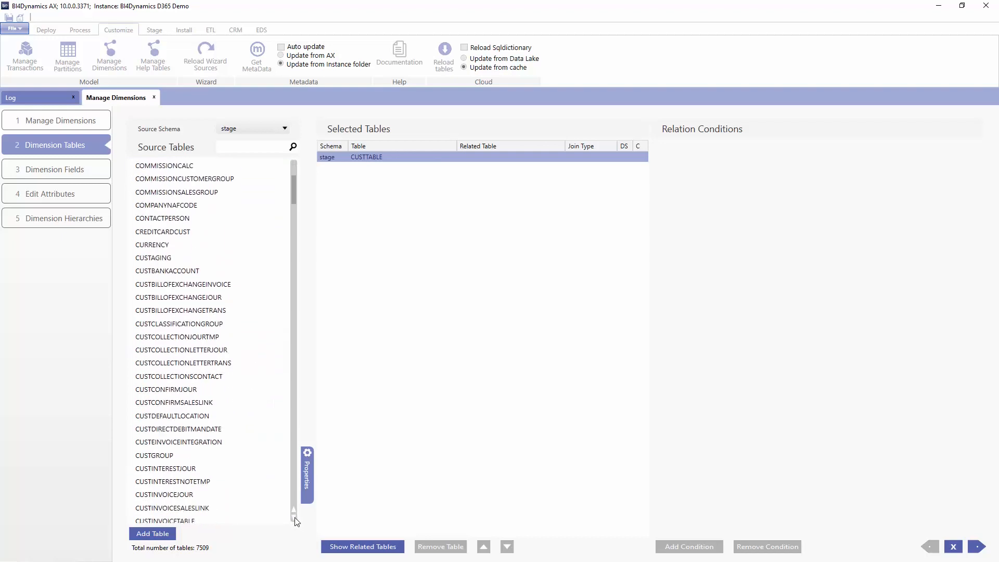
pyautogui.click(171, 416)
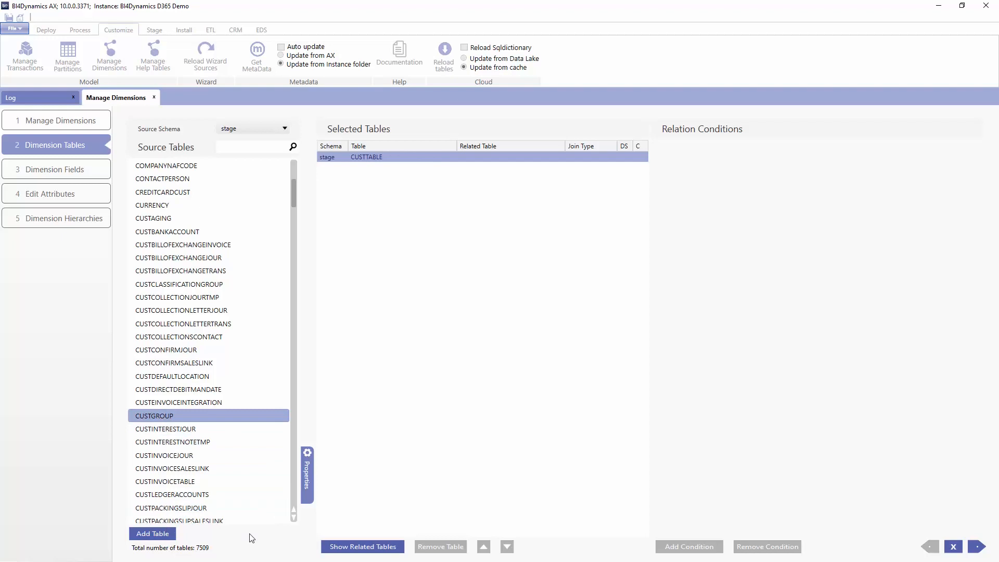
pyautogui.click(152, 533)
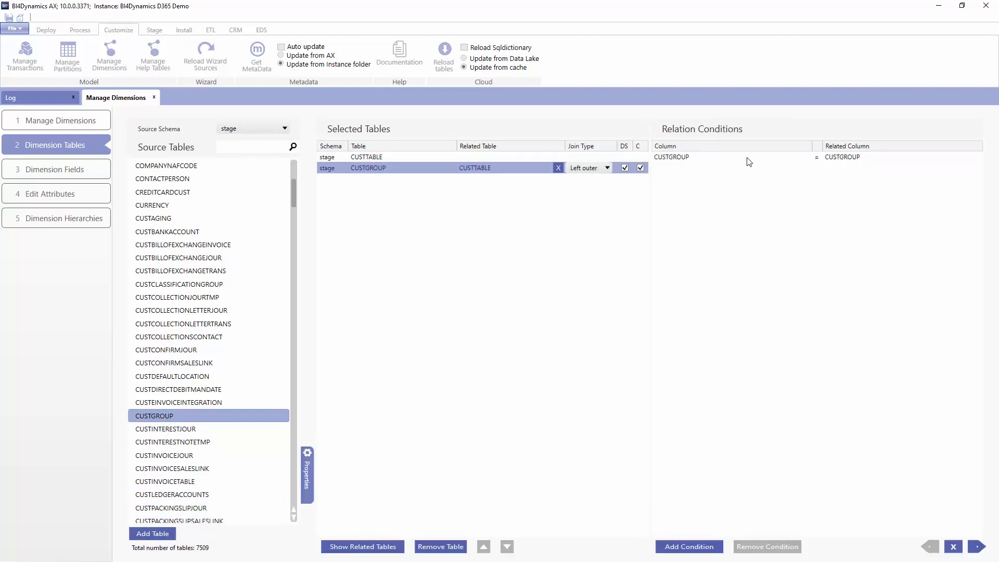
# - Review the CUSTGROUP relation condition and the dimension fields that are already selected
pyautogui.click(691, 159)
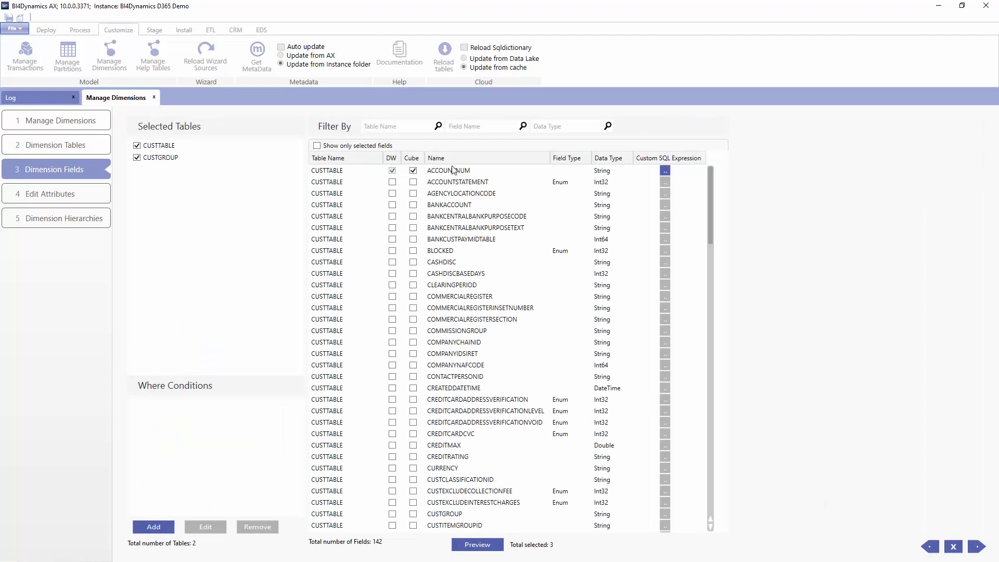
pyautogui.click(318, 146)
pyautogui.click(317, 145)
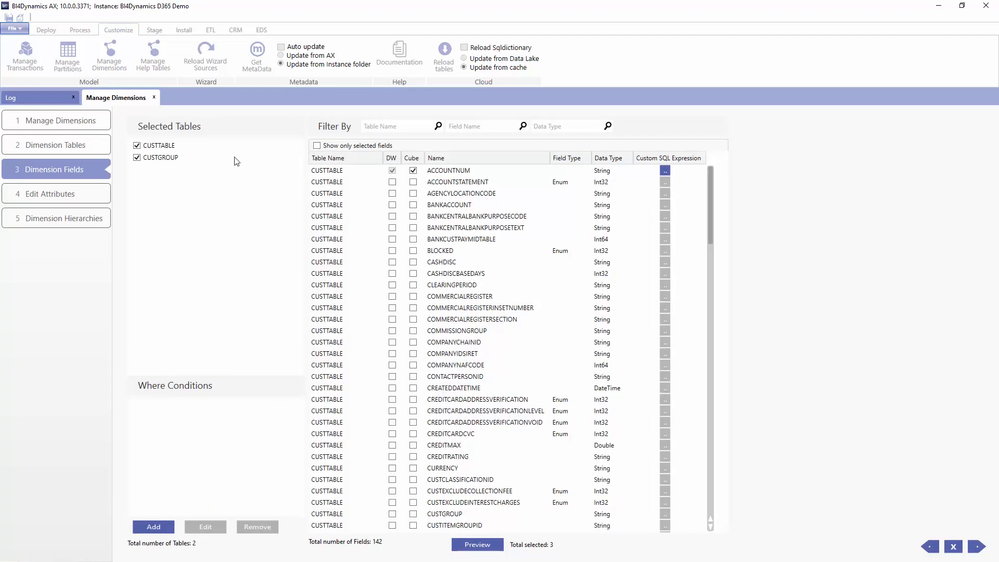
# - Filter CUSTTABLE's fields by "gr" and include COMMISSIONGROUP, CUSTITEMGROUPID, MARKUPGROUP, PRICEGROUP, SALESGROUP, STATISTICSGROUP and TAXGROUP in the cube
pyautogui.click(137, 158)
pyautogui.write('gr')
pyautogui.click(414, 170)
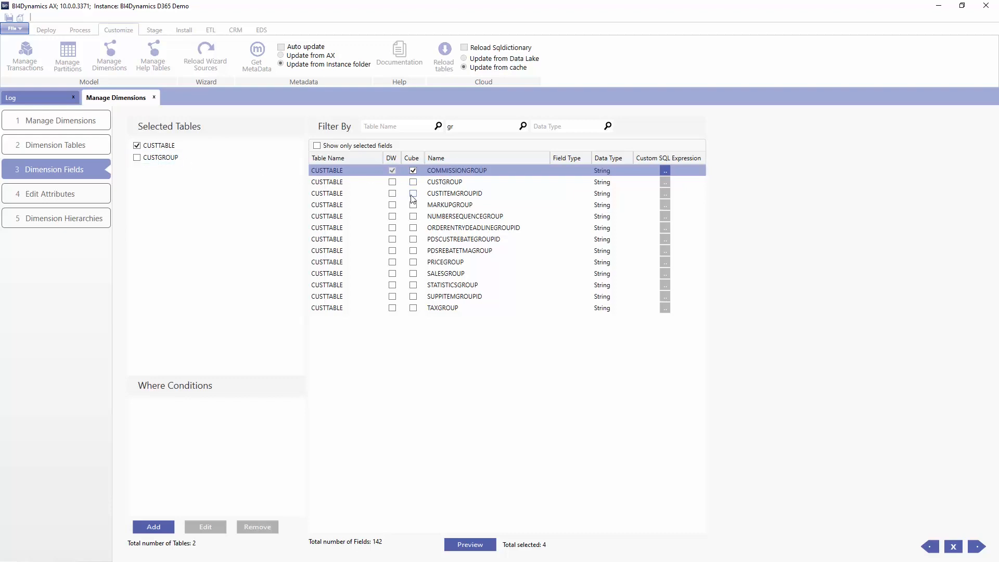
pyautogui.click(413, 193)
pyautogui.click(413, 205)
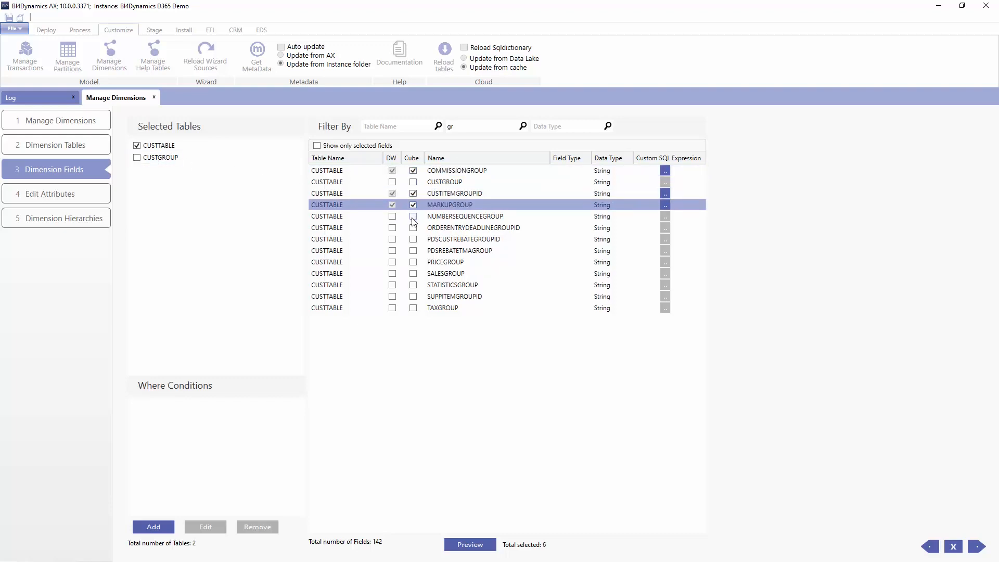
pyautogui.click(414, 262)
pyautogui.click(414, 274)
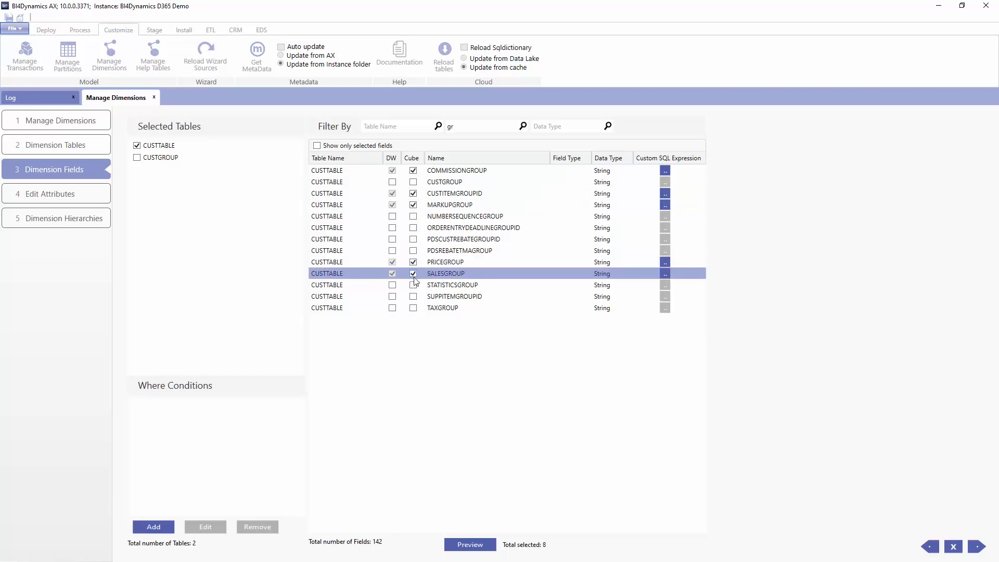
pyautogui.click(413, 285)
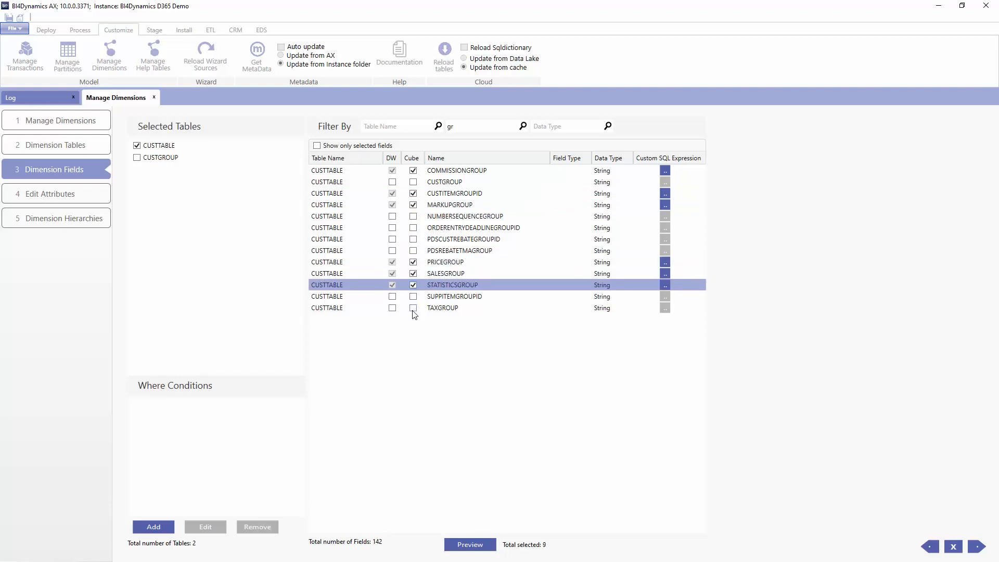
pyautogui.click(413, 308)
# - Filter CUSTTABLE's fields by "se", include SEGMENTID and SUBSEGMENTID in the cube, and clear the field name filter
pyautogui.moveTo(454, 127); pyautogui.dragTo(435, 128)
pyautogui.write('su')
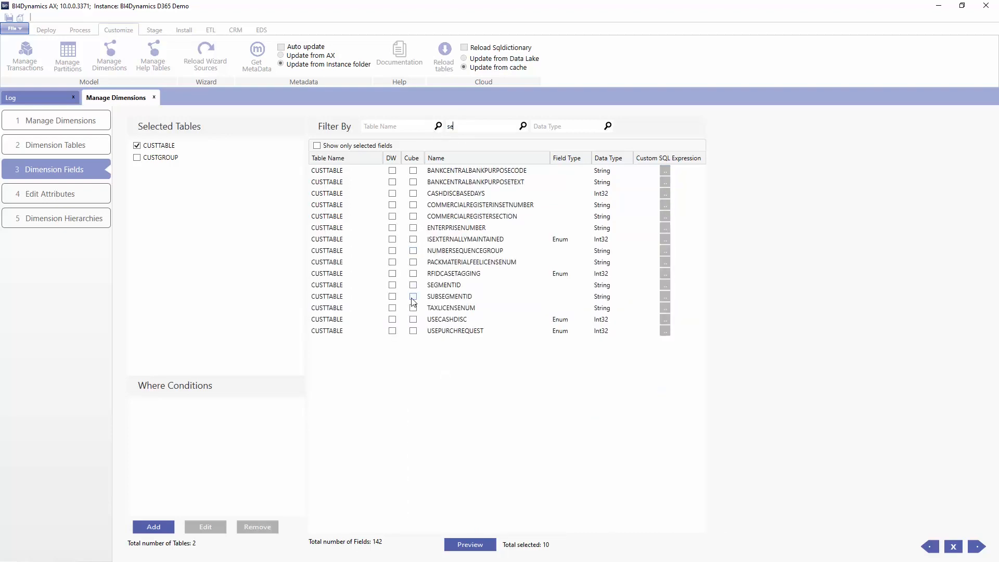
pyautogui.click(413, 296)
pyautogui.click(413, 284)
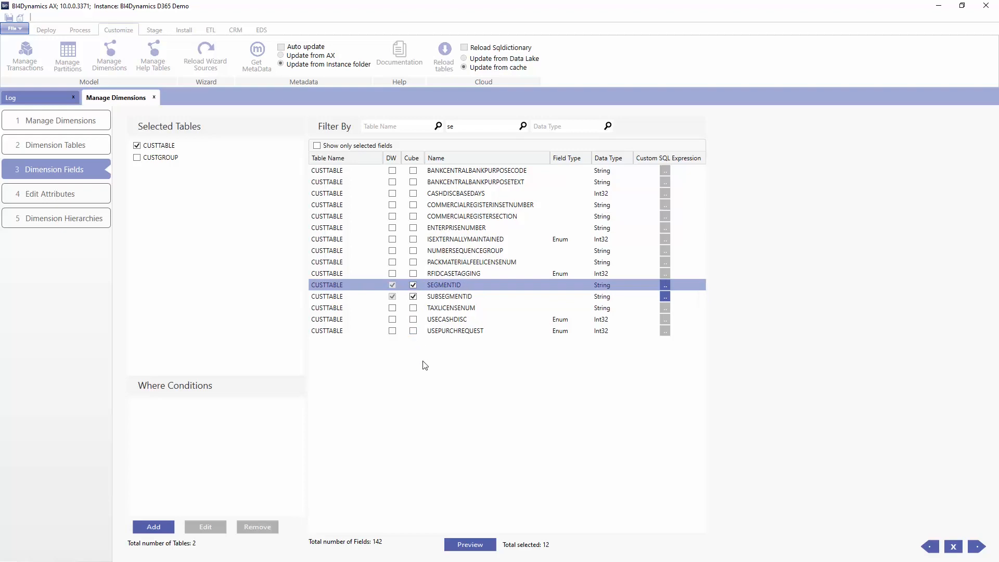
pyautogui.moveTo(468, 127); pyautogui.dragTo(427, 131)
pyautogui.press('BackSpace')
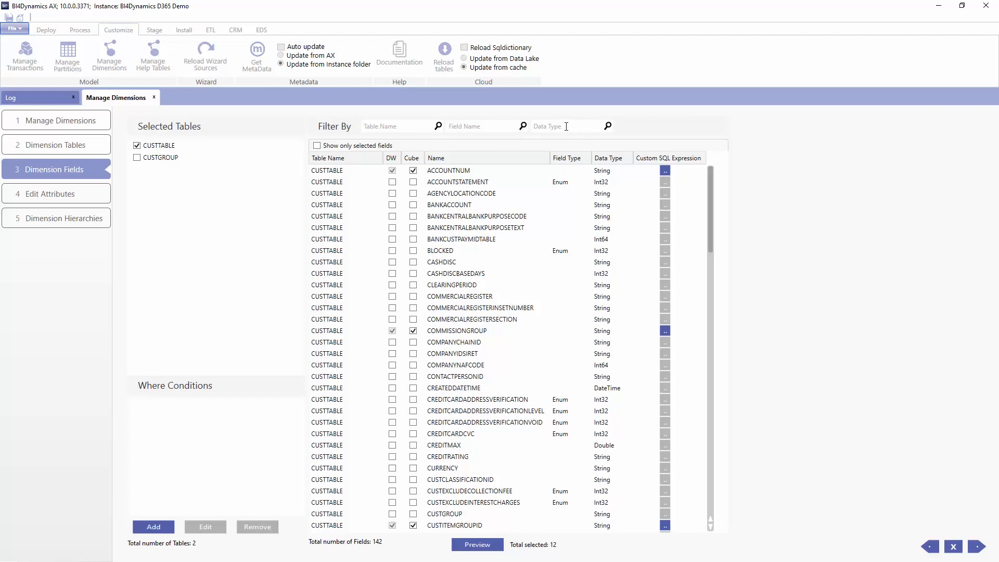
# - Filter CUSTTABLE's fields by data type int32, include ACCOUNTSTATEMENT, BLOCKED, EINVOICE and INCLTAX in the cube, and clear the filter
pyautogui.write('int32')
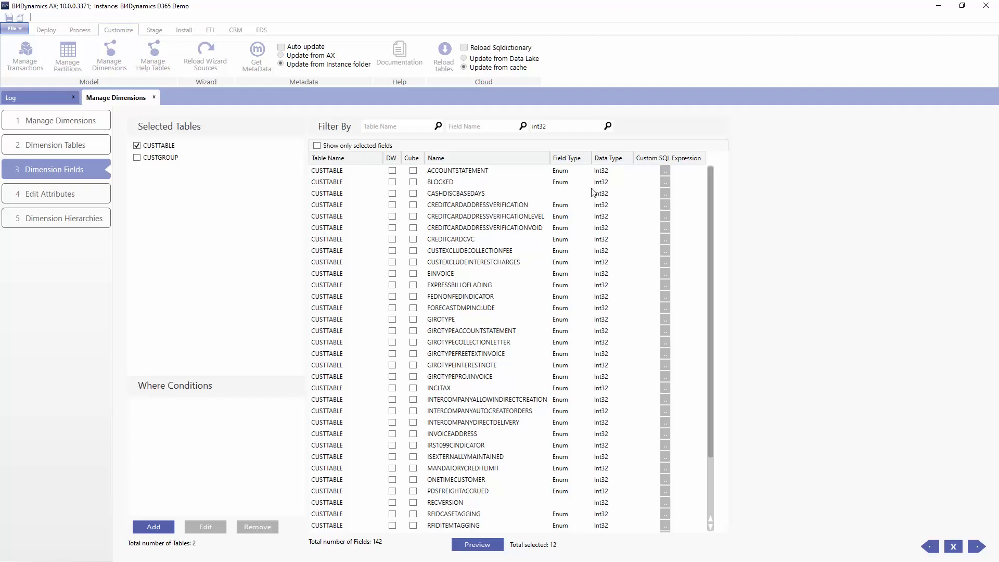
pyautogui.click(413, 183)
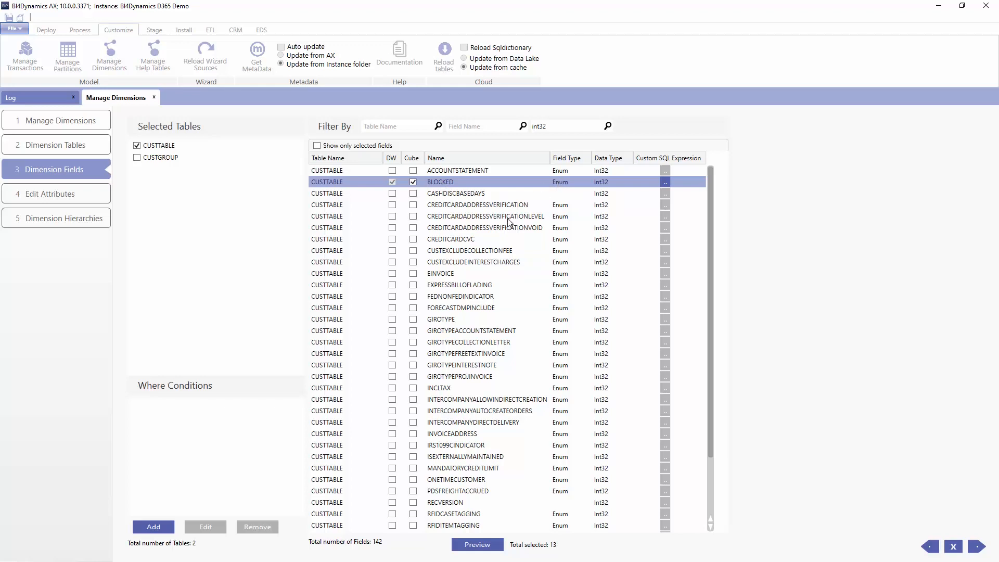
pyautogui.scroll(-2, 474, 252)
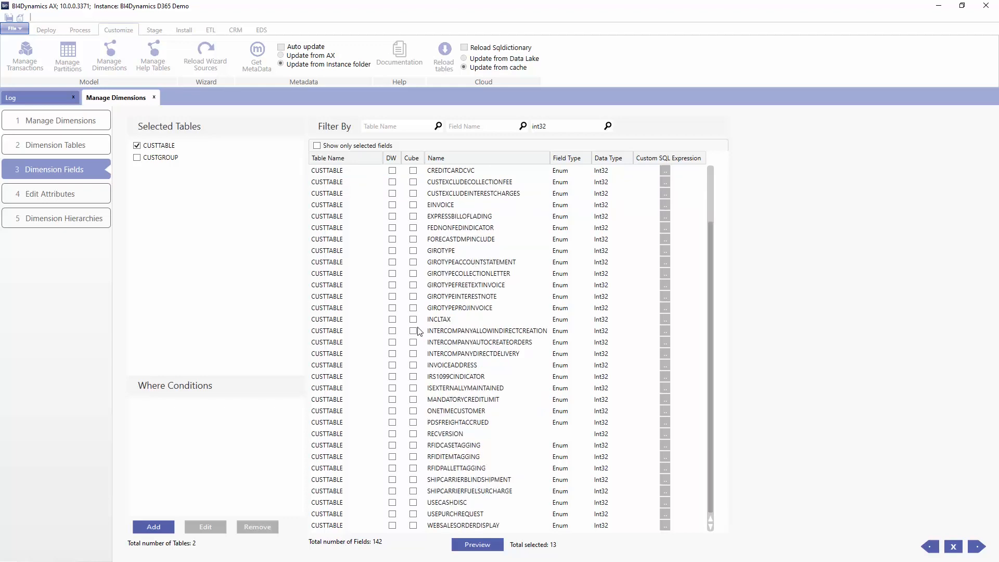
pyautogui.click(413, 205)
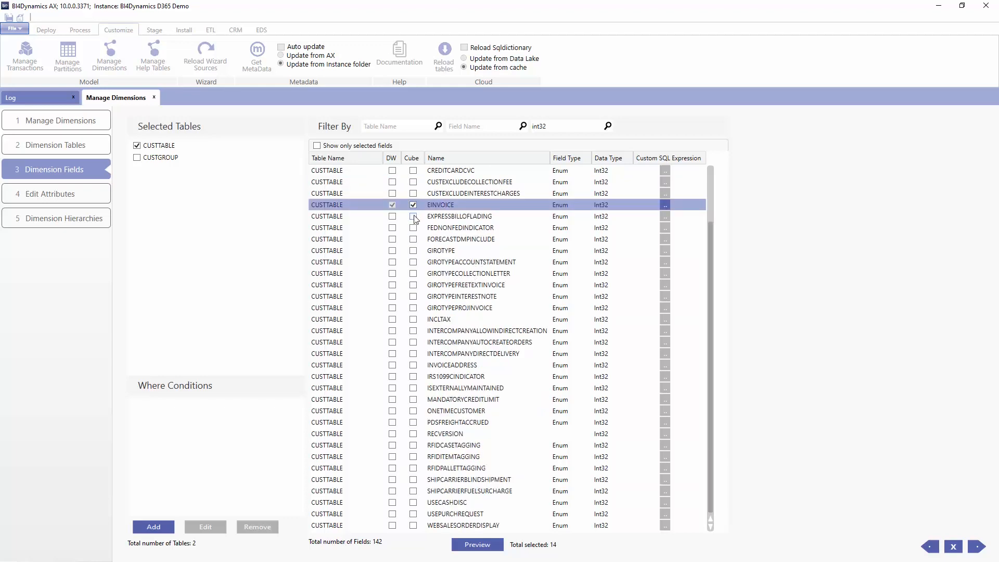
pyautogui.click(413, 319)
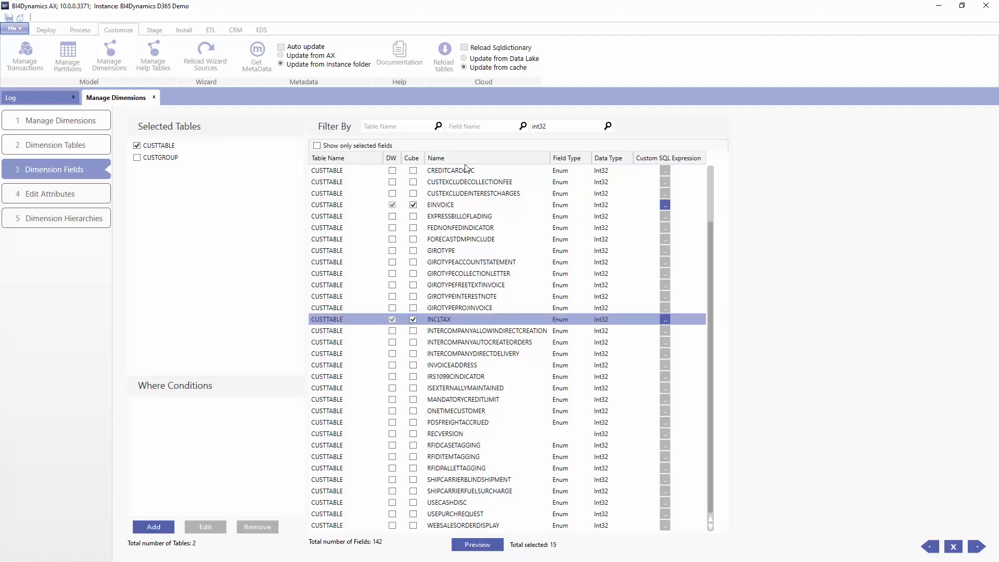
pyautogui.scroll(2, 494, 469)
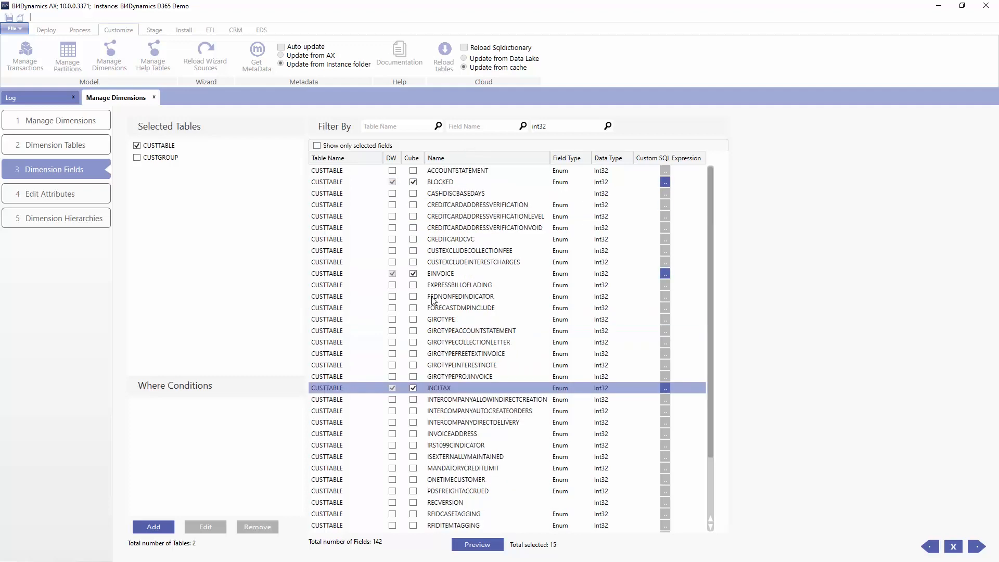
pyautogui.click(414, 171)
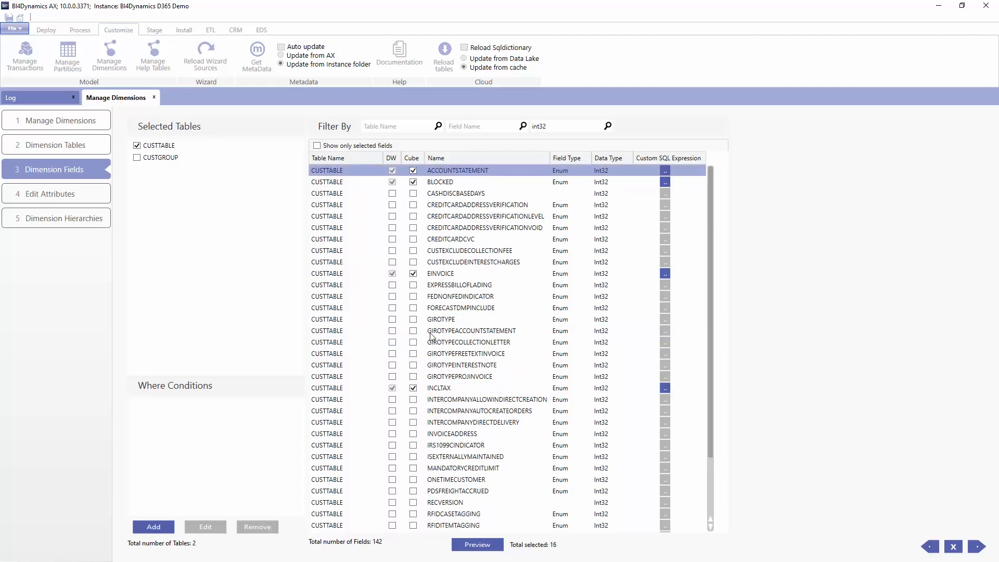
pyautogui.scroll(-2, 420, 398)
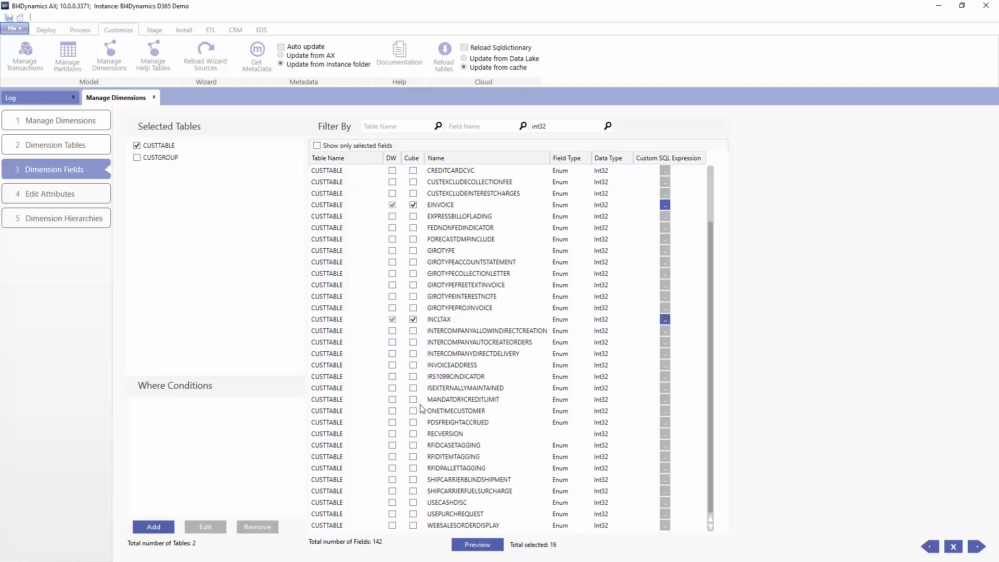
pyautogui.scroll(2, 423, 364)
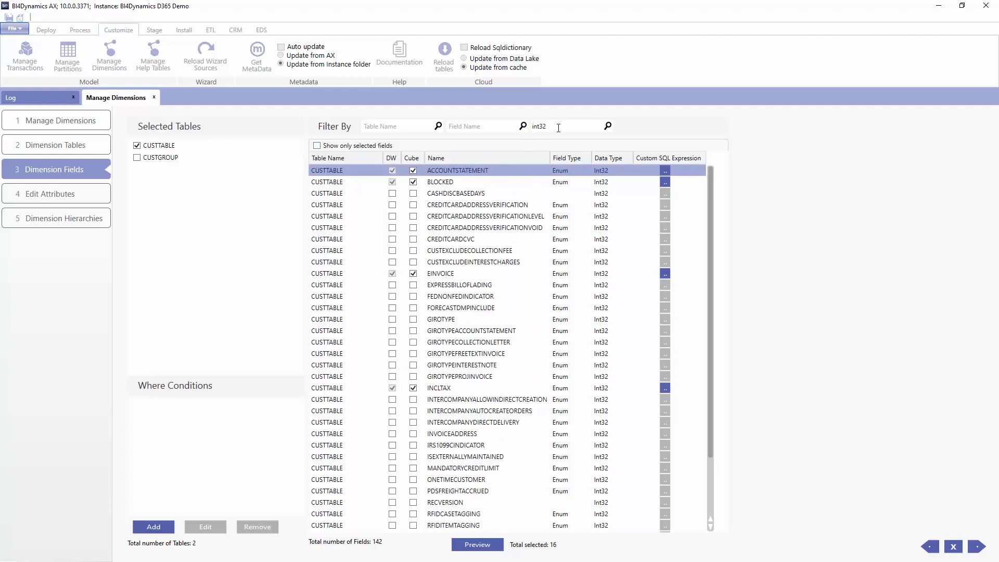
pyautogui.moveTo(560, 120); pyautogui.dragTo(517, 125)
pyautogui.press('BackSpace')
# - Show the fields of the CUSTGROUP table and include its CUSTGROUP and NAME fields in the cube
pyautogui.click(136, 157)
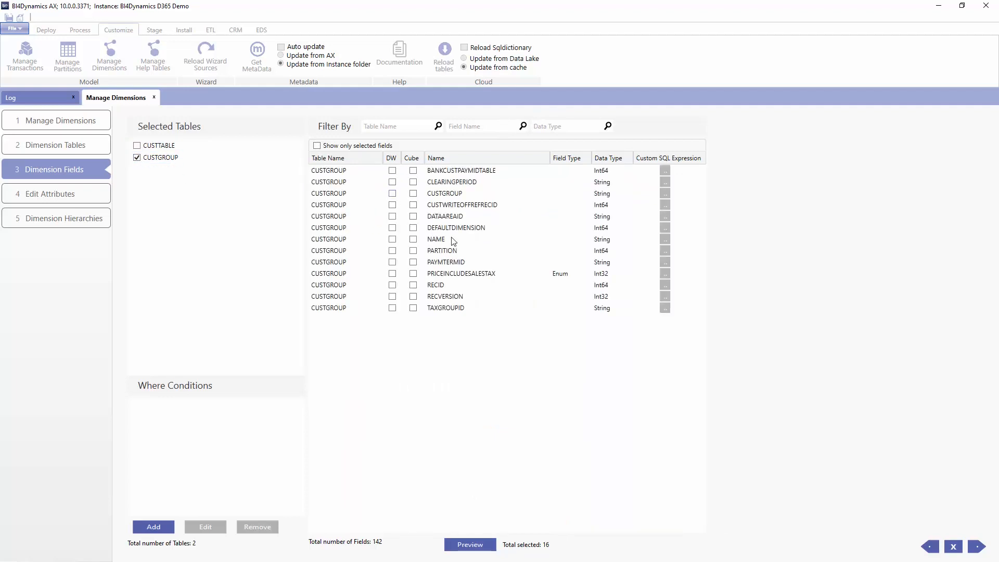
pyautogui.click(415, 196)
pyautogui.click(415, 194)
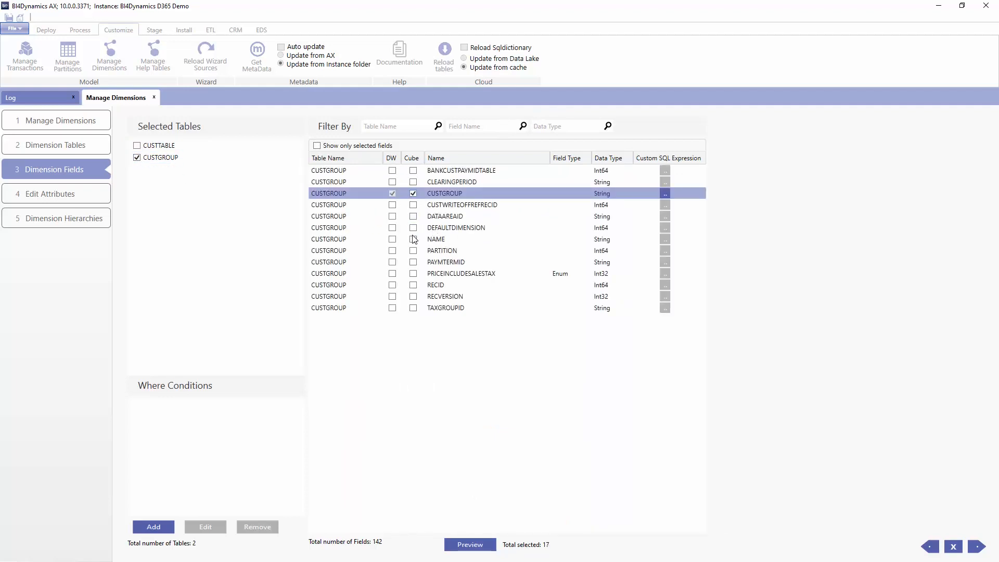
pyautogui.click(414, 240)
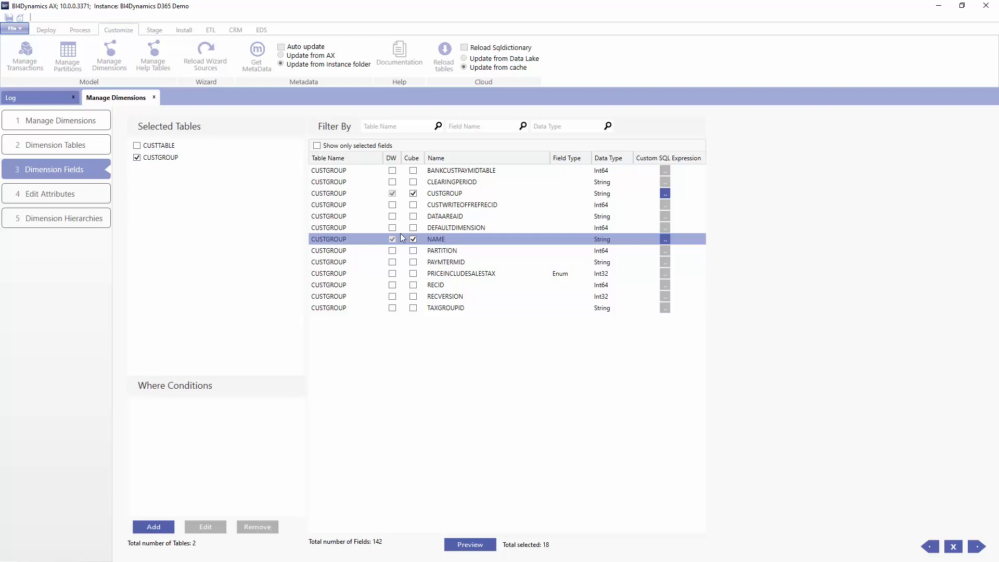
# - In the attribute settings, add the copied text CUSTGROUP to the attribute name of CUSTGROUP's NAME field
pyautogui.click(977, 546)
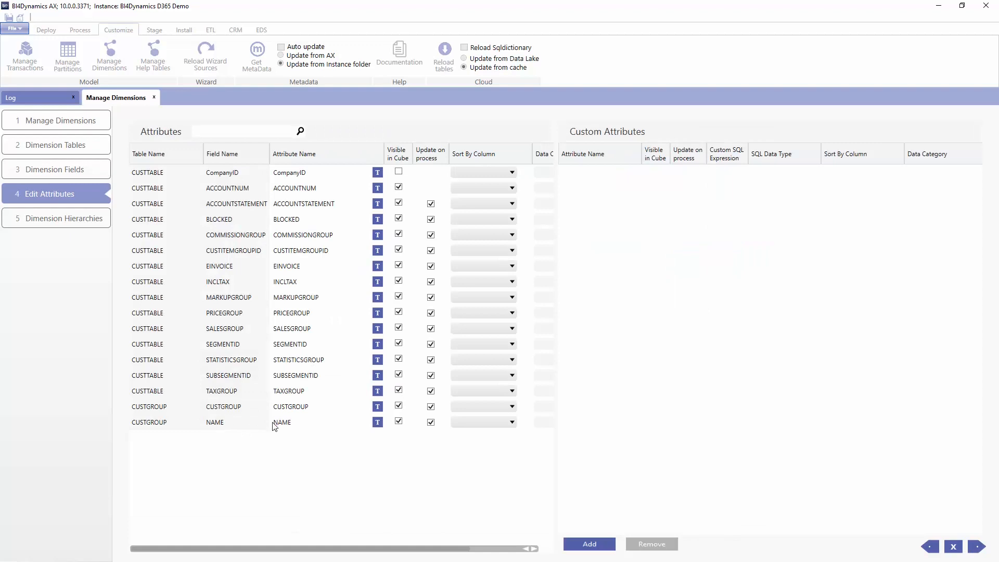
pyautogui.click(312, 406)
pyautogui.hotkey('ctrl', 'c')
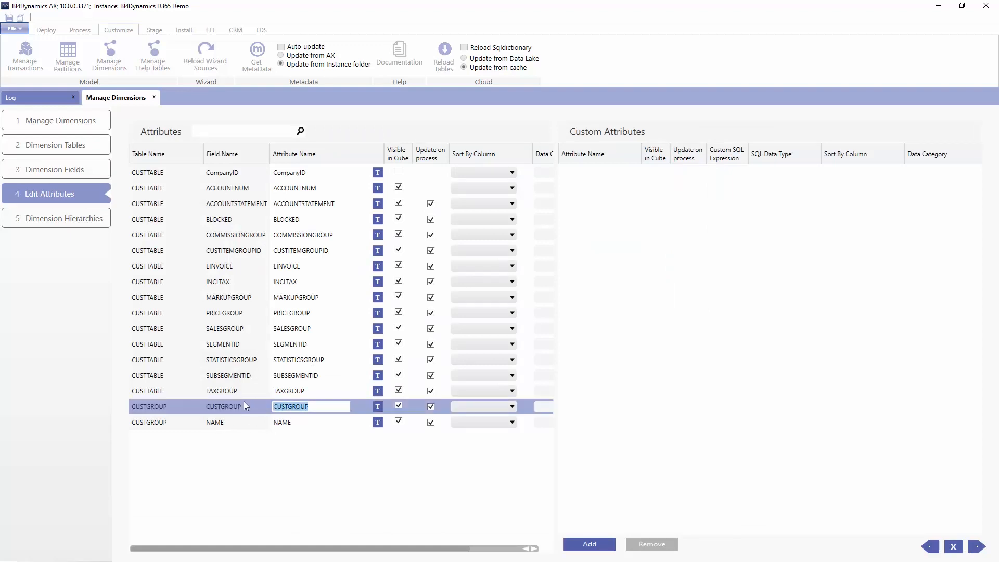
pyautogui.click(299, 422)
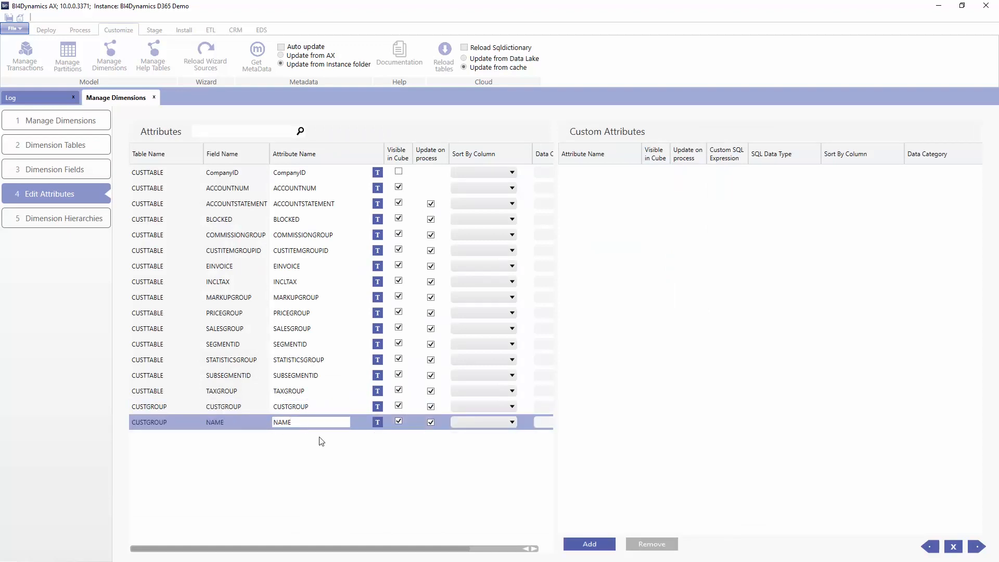
pyautogui.hotkey('ctrl', 'v')
# - Finish the Customer dimension without adding a hierarchy, mark it for update and run the update
pyautogui.click(973, 547)
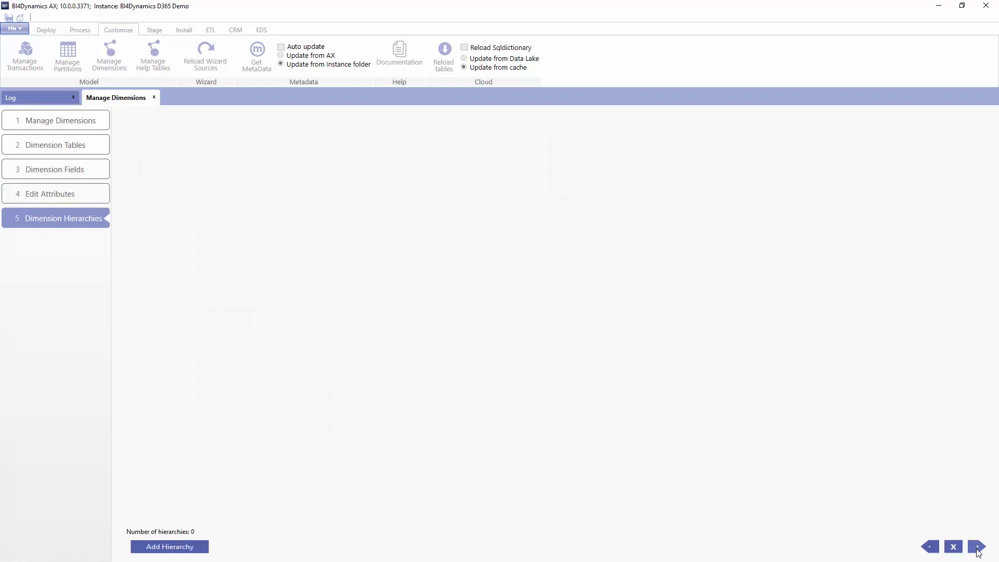
pyautogui.click(977, 550)
pyautogui.click(357, 175)
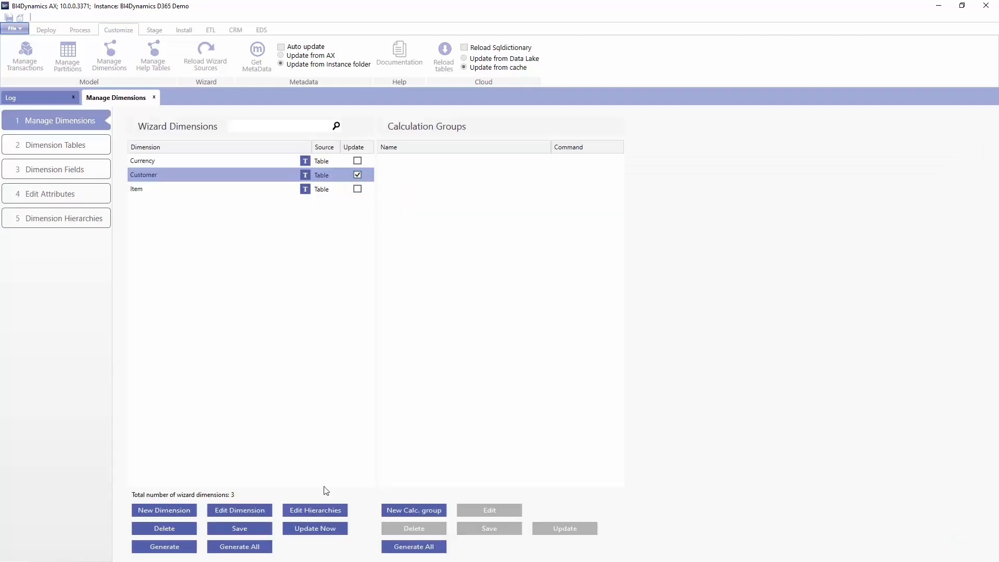
pyautogui.click(314, 529)
pyautogui.click(463, 259)
pyautogui.click(503, 333)
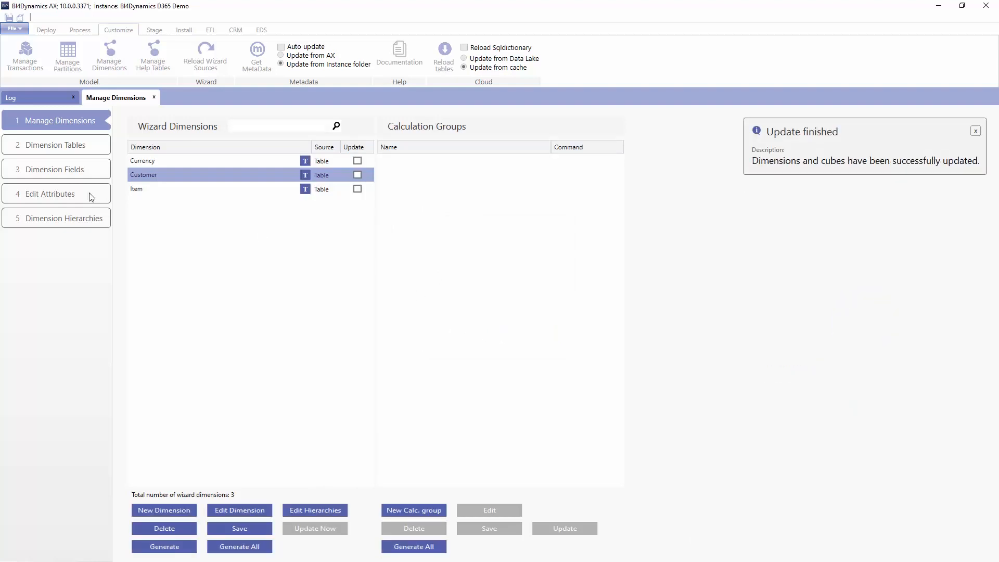
# - Close dimension management and open the dimension settings of the Sales Invoiced Transactions fact table in the Sales Analysis area
pyautogui.click(56, 146)
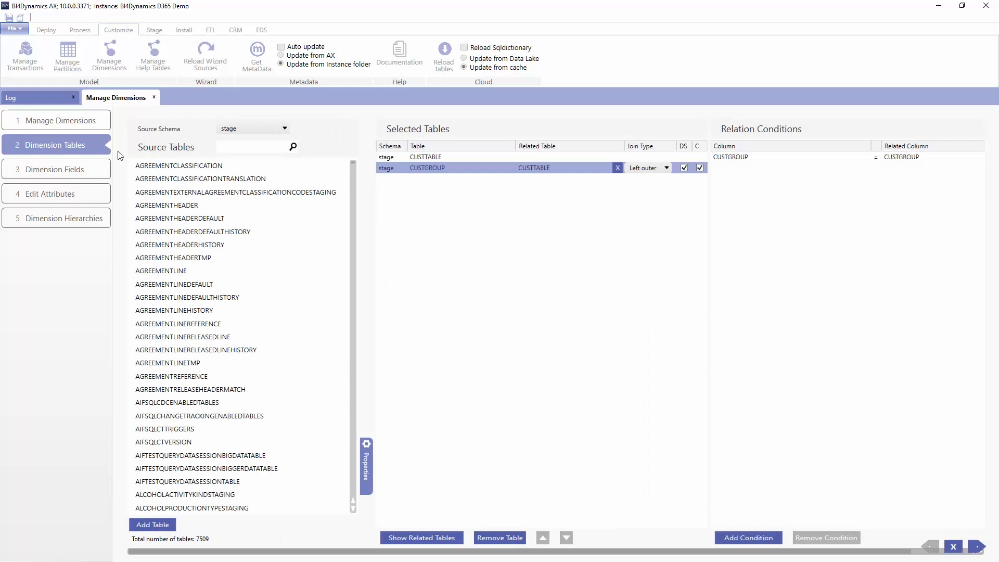
pyautogui.click(935, 545)
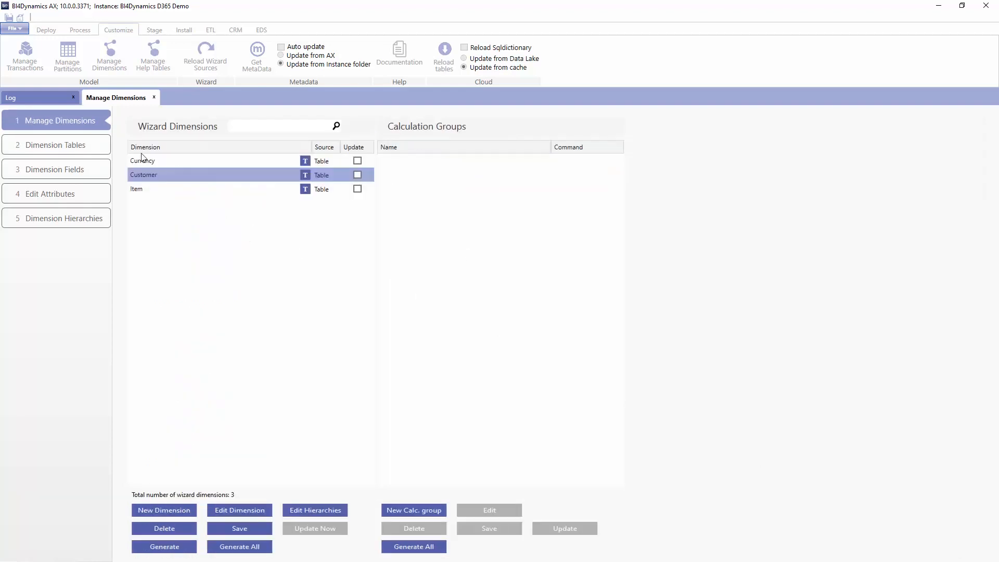
pyautogui.click(154, 99)
pyautogui.click(25, 54)
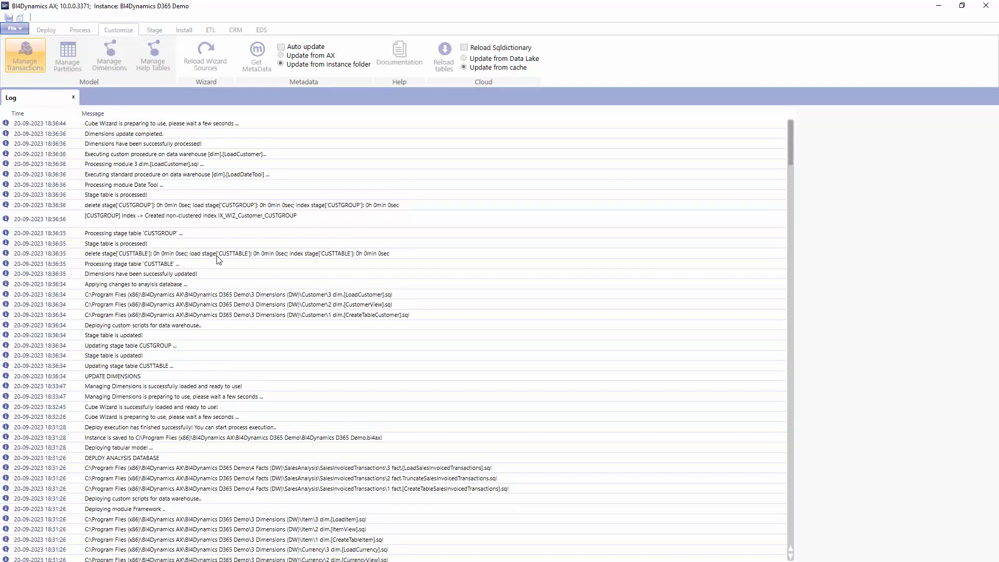
pyautogui.click(147, 151)
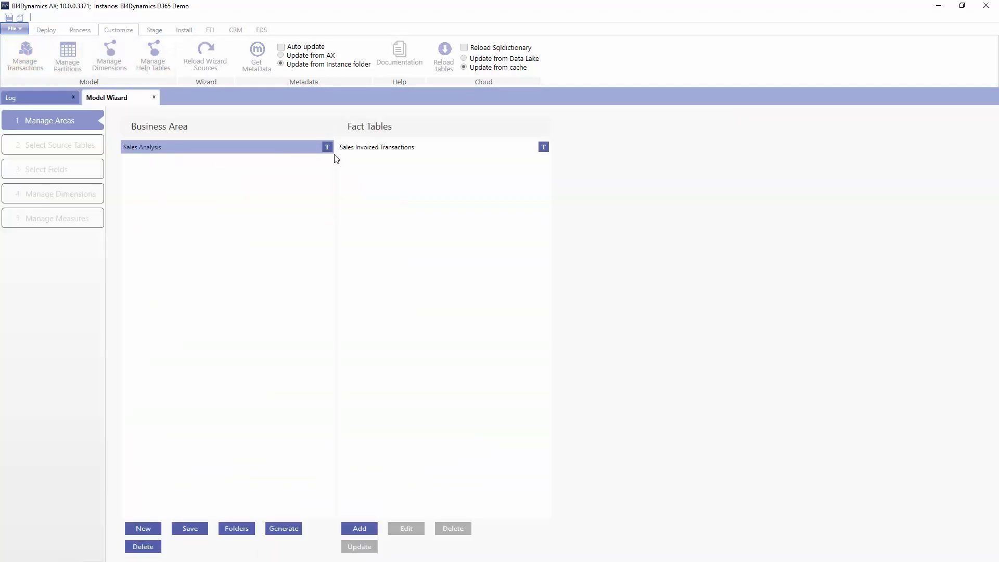
pyautogui.click(380, 152)
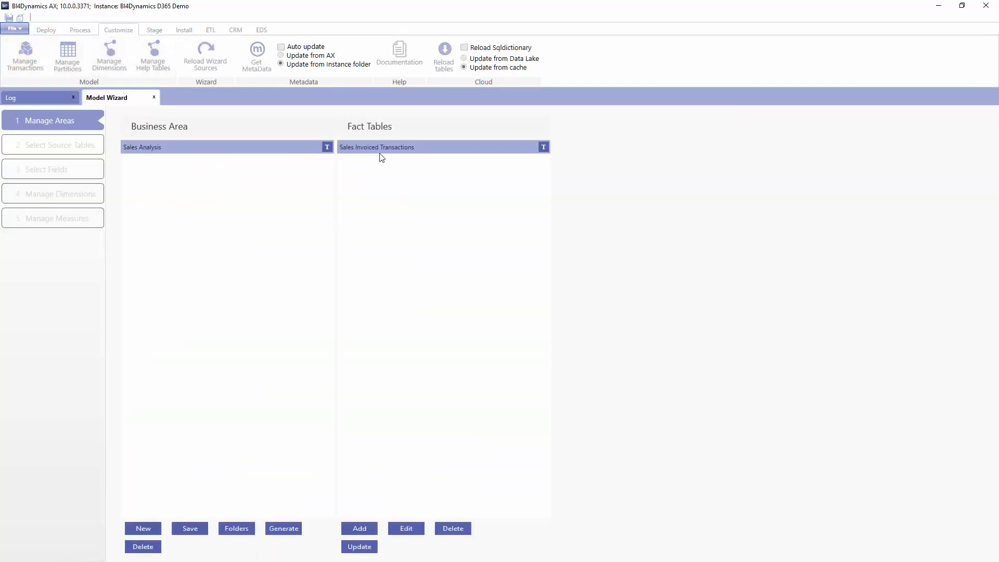
pyautogui.click(59, 195)
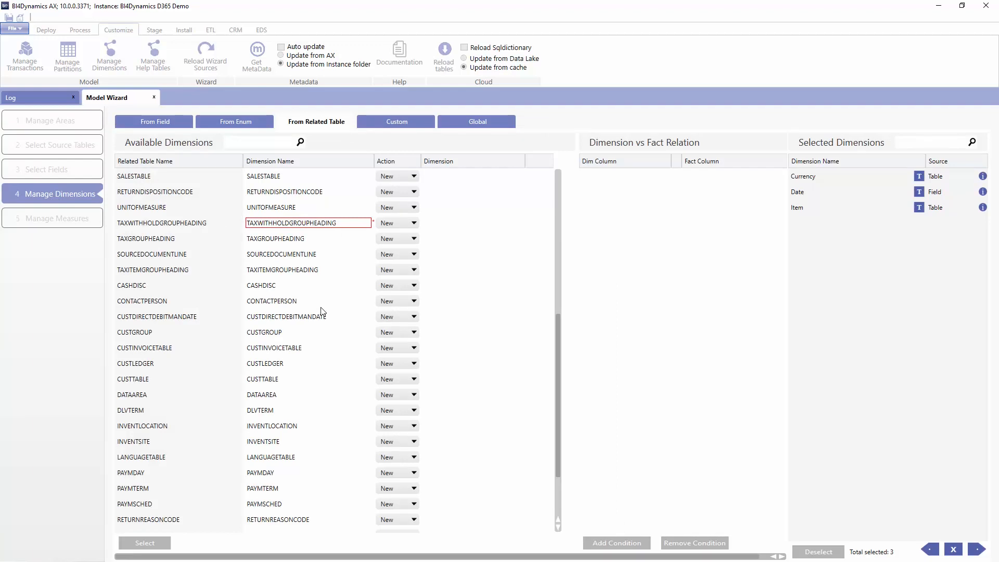
# - Map the related table CUSTTABLE to the existing Customer dimension and name it "Sell To Customer"
pyautogui.click(289, 381)
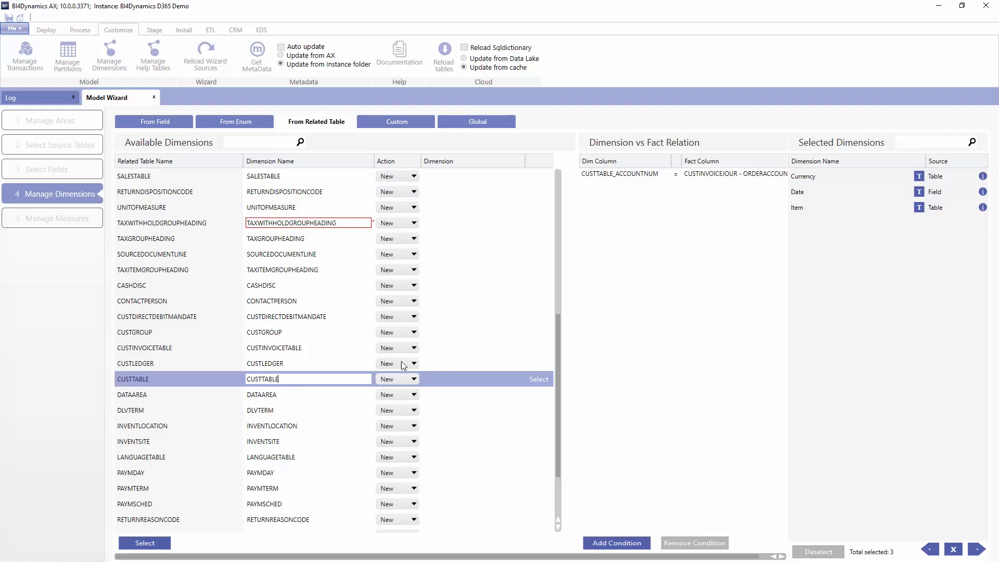
pyautogui.doubleClick(255, 380)
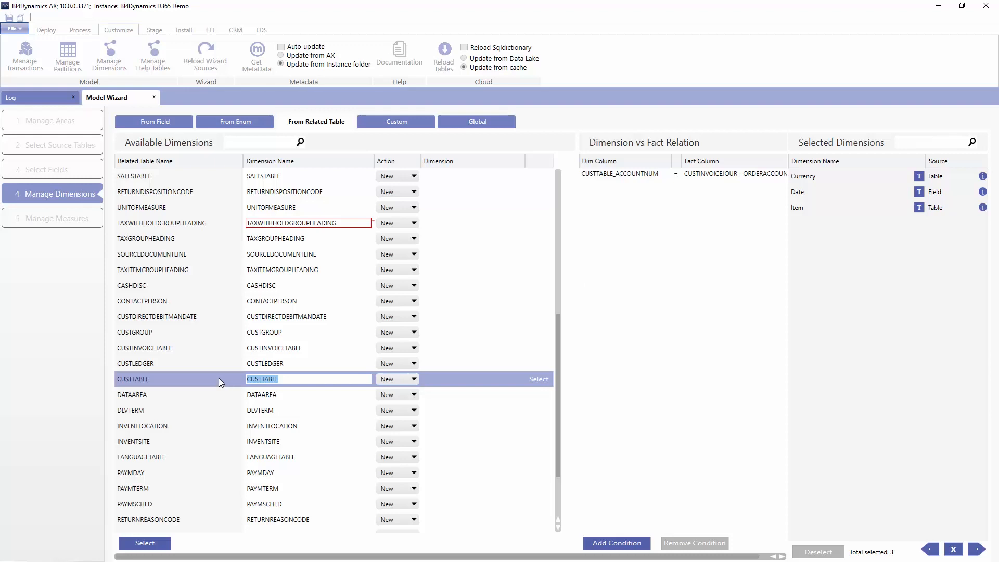
pyautogui.click(392, 384)
pyautogui.click(392, 411)
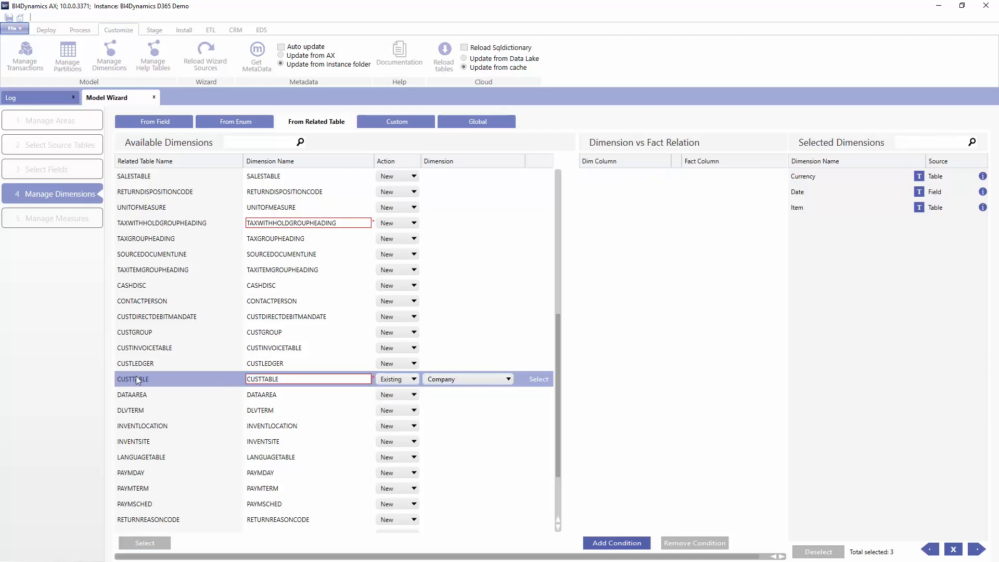
pyautogui.click(449, 380)
pyautogui.click(447, 424)
pyautogui.moveTo(308, 377); pyautogui.dragTo(230, 380)
pyautogui.write('Sell To Customer')
# - Add a dimension-fact condition matching Customer's CUSTTABLE_ACCOUNTNUM to CUSTINVOICEJOUR - ORDERACCOUNT in Sales Invoiced Transactions
pyautogui.click(604, 543)
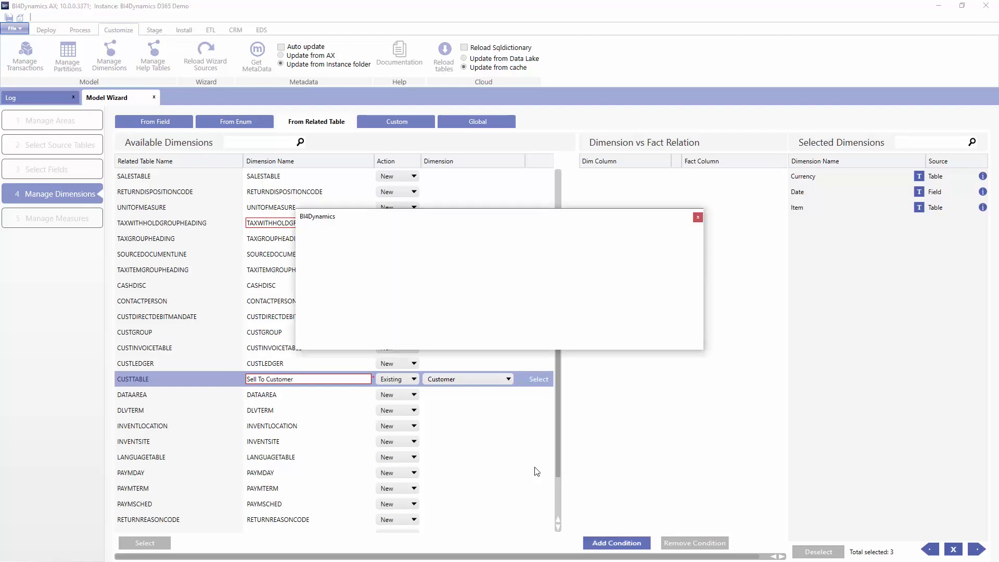
pyautogui.click(409, 302)
pyautogui.click(397, 315)
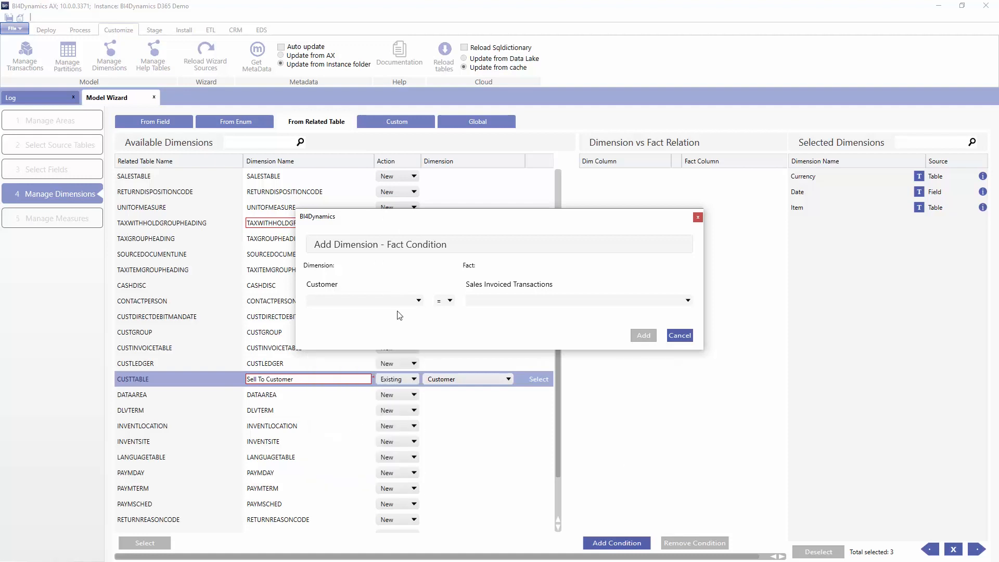
pyautogui.click(488, 307)
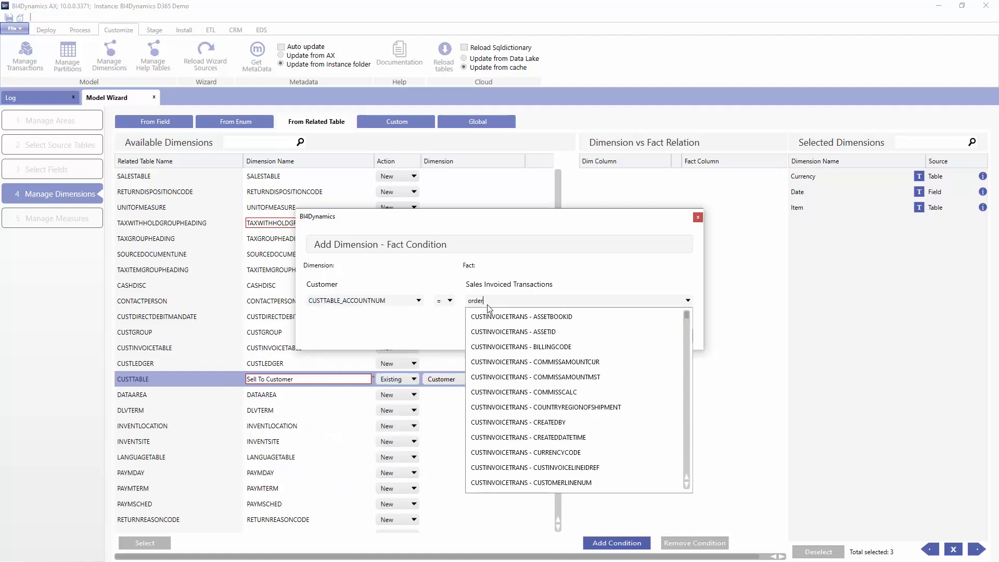
pyautogui.click(549, 316)
pyautogui.click(569, 301)
pyautogui.click(566, 332)
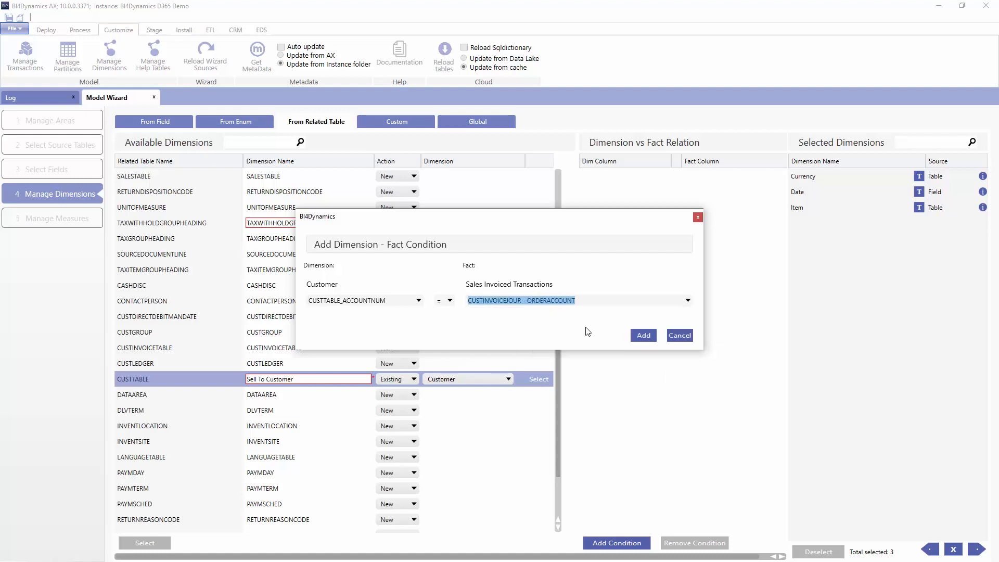
pyautogui.click(642, 335)
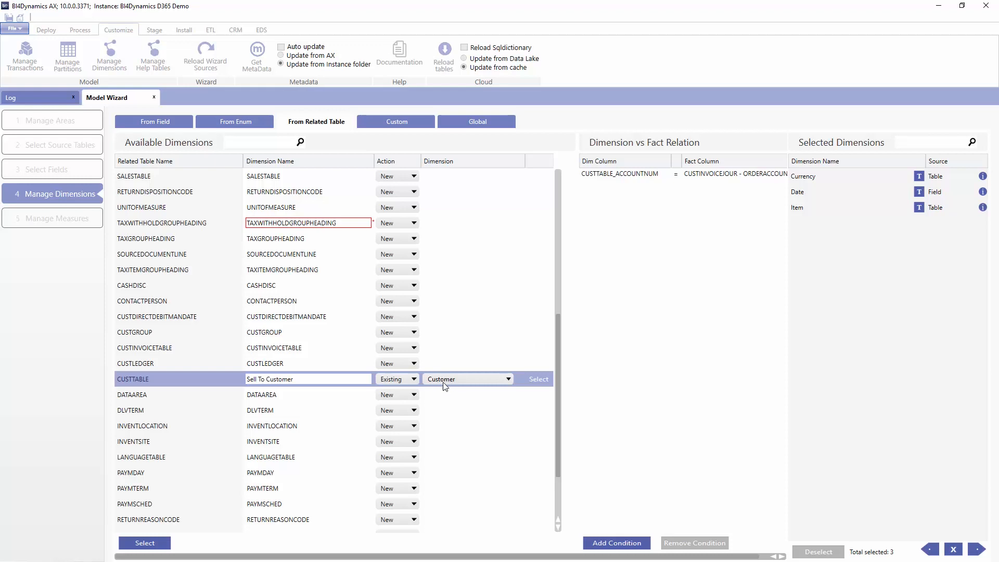
# - Add Sell To Customer to the selected dimensions and filter the remaining related tables by "cus"
pyautogui.click(539, 379)
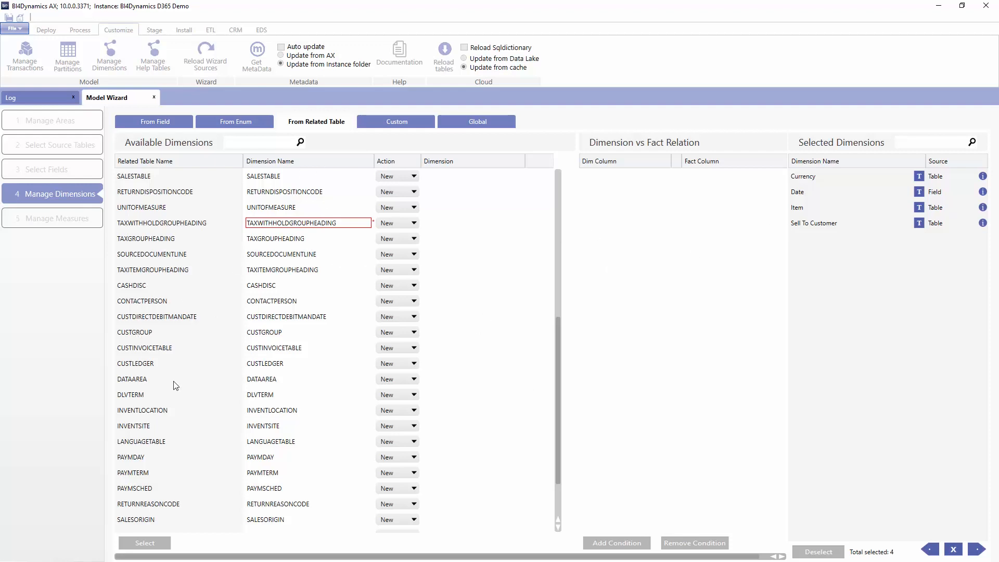
pyautogui.click(261, 142)
pyautogui.write('cus')
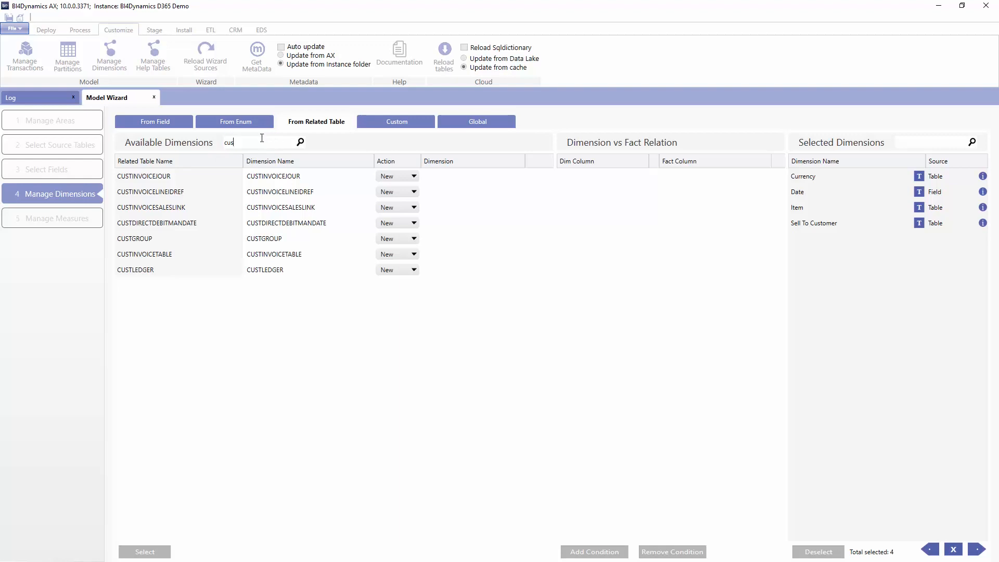
# - Add a custom dimension based on Customer and name it "Bill To Customer"
pyautogui.click(394, 119)
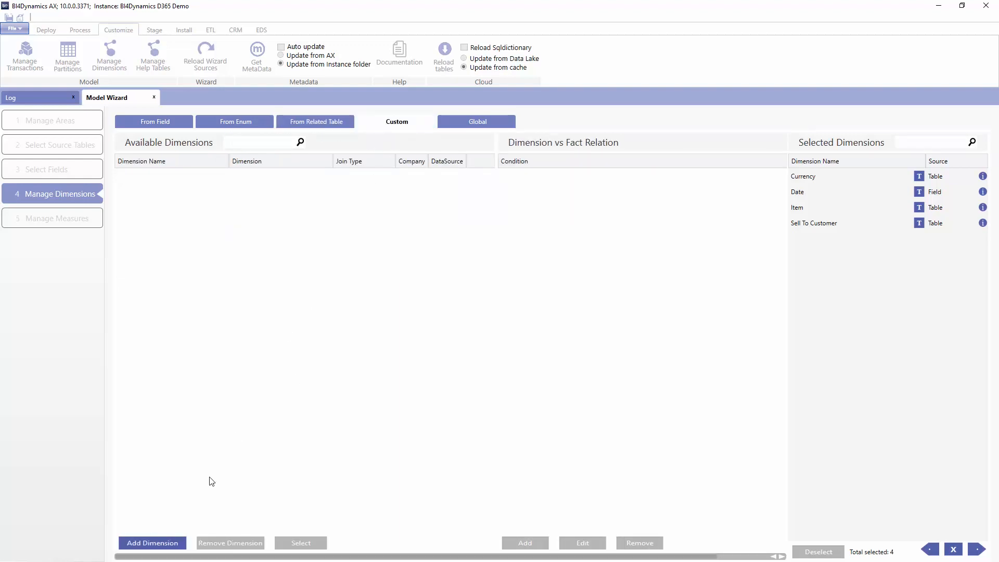
pyautogui.click(174, 541)
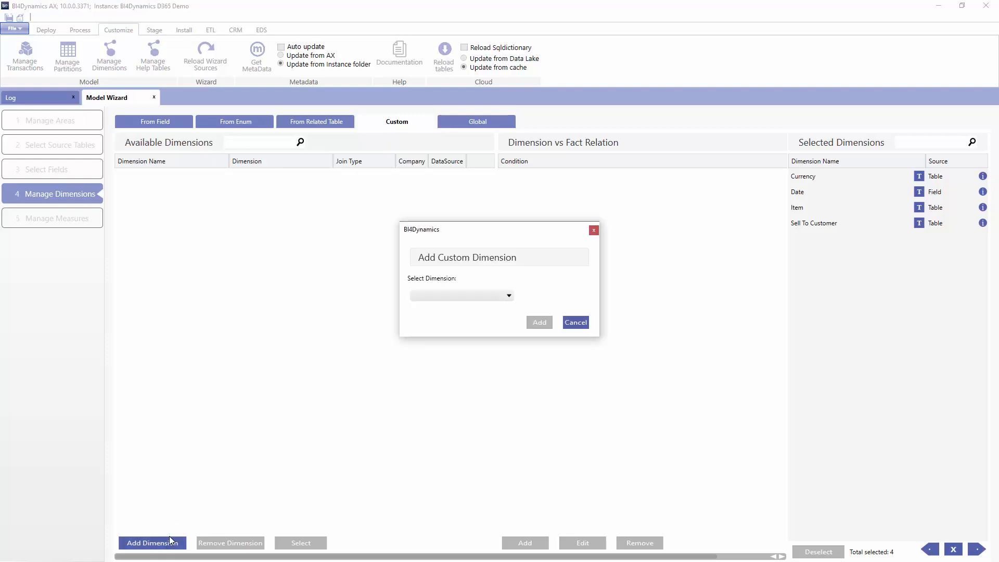
pyautogui.click(436, 294)
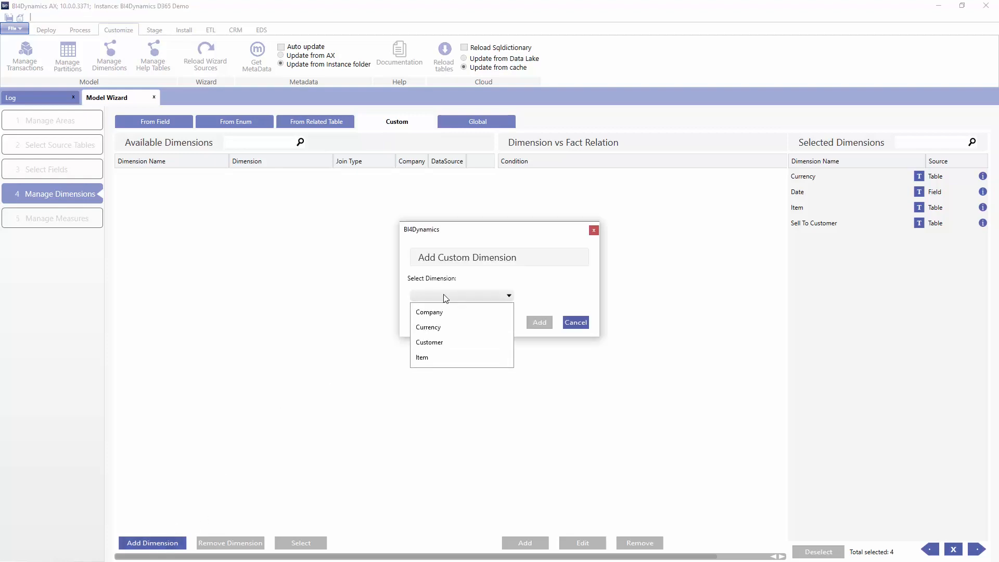
pyautogui.click(442, 343)
pyautogui.click(539, 322)
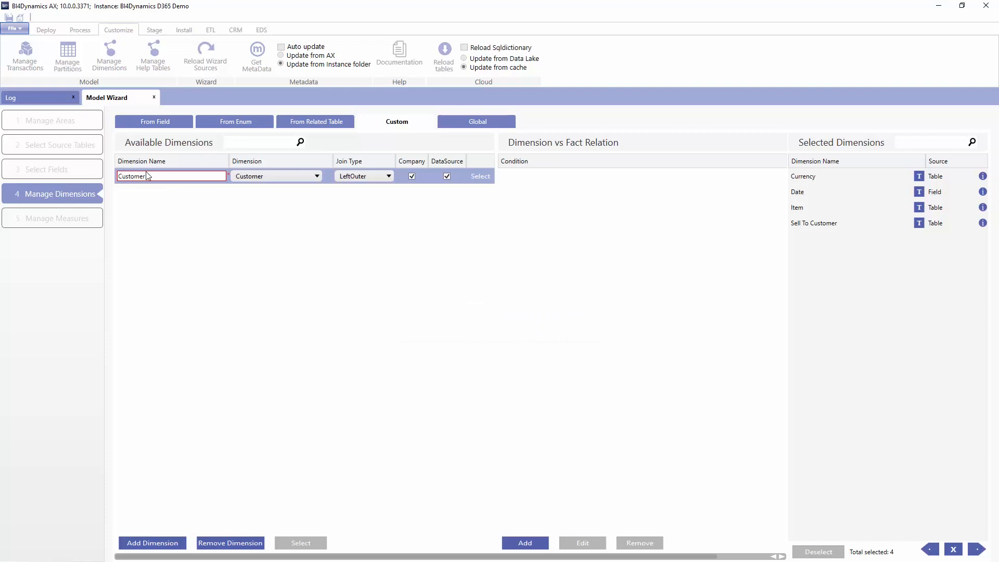
pyautogui.write('Bill To')
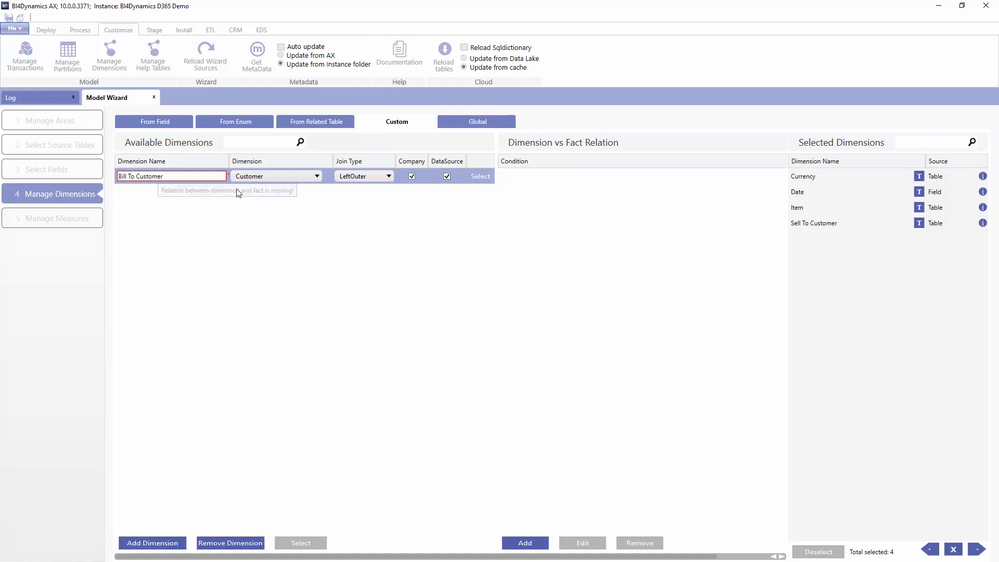
# - Relate Bill To Customer's CUSTTABLE_ACCOUNTNUM to CUSTINVOICEJOUR - INVOICEACCOUNT with an equals condition and add it to the selected dimensions
pyautogui.click(515, 544)
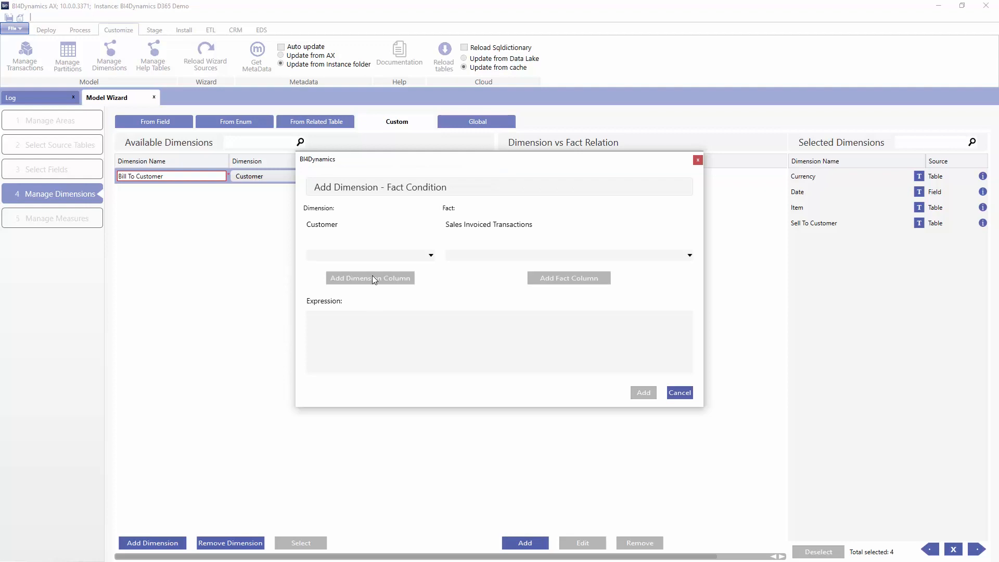
pyautogui.click(374, 257)
pyautogui.click(374, 272)
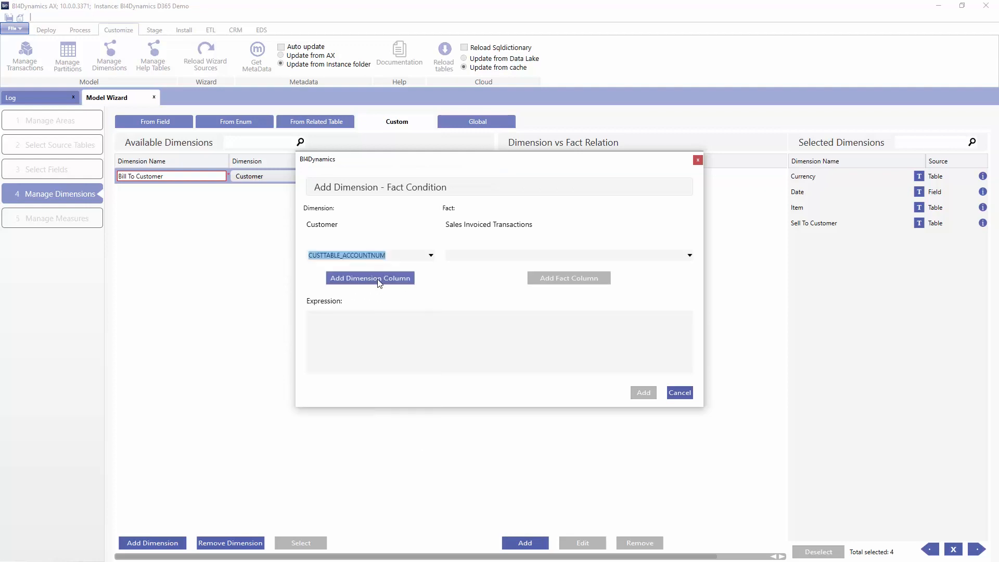
pyautogui.click(377, 278)
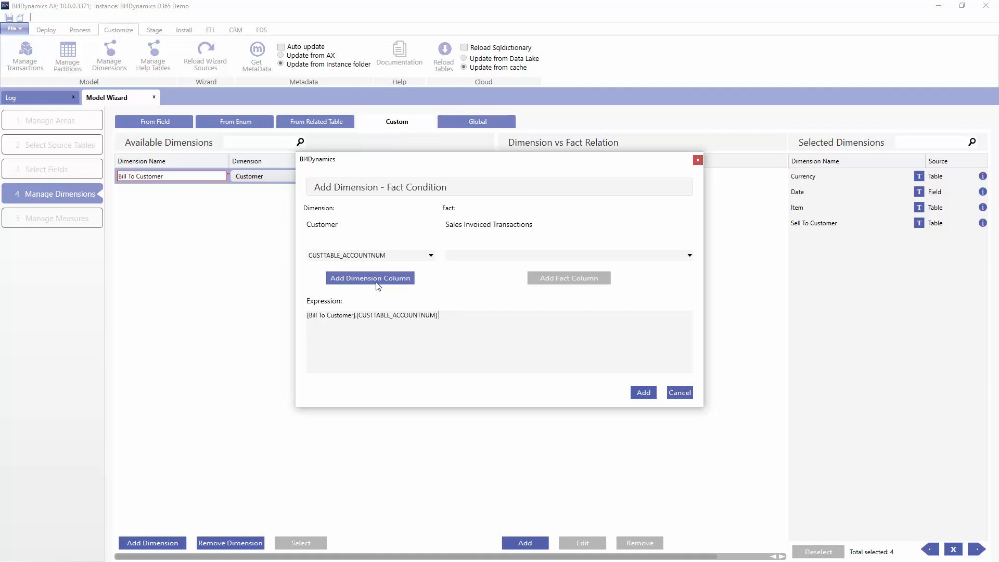
pyautogui.click(496, 255)
pyautogui.write('invoi')
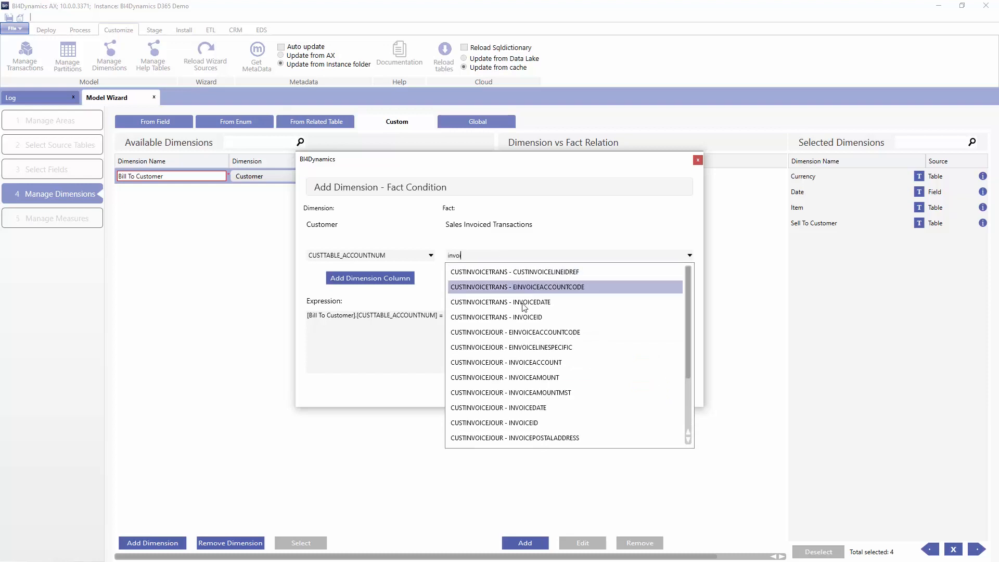
pyautogui.click(534, 365)
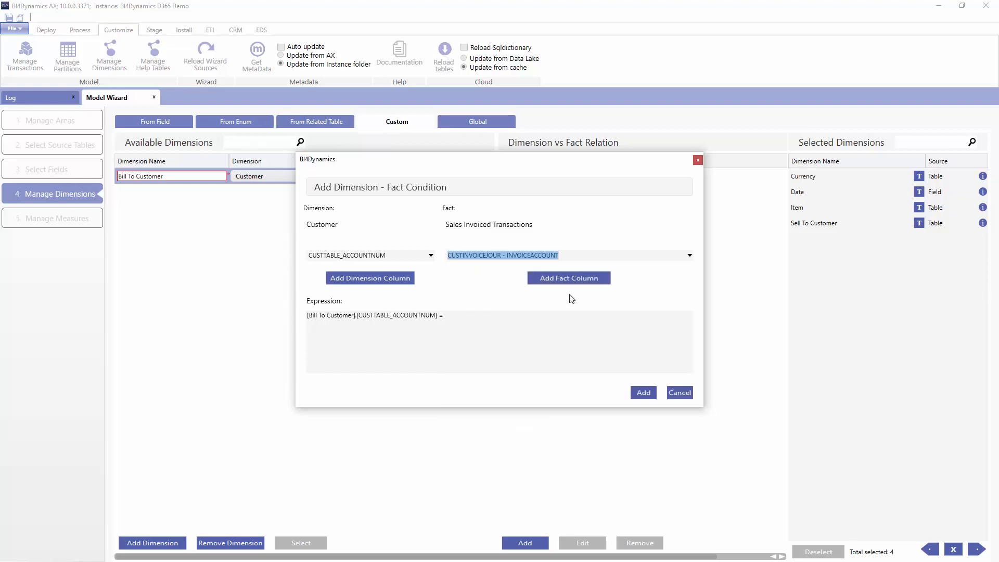
pyautogui.click(570, 277)
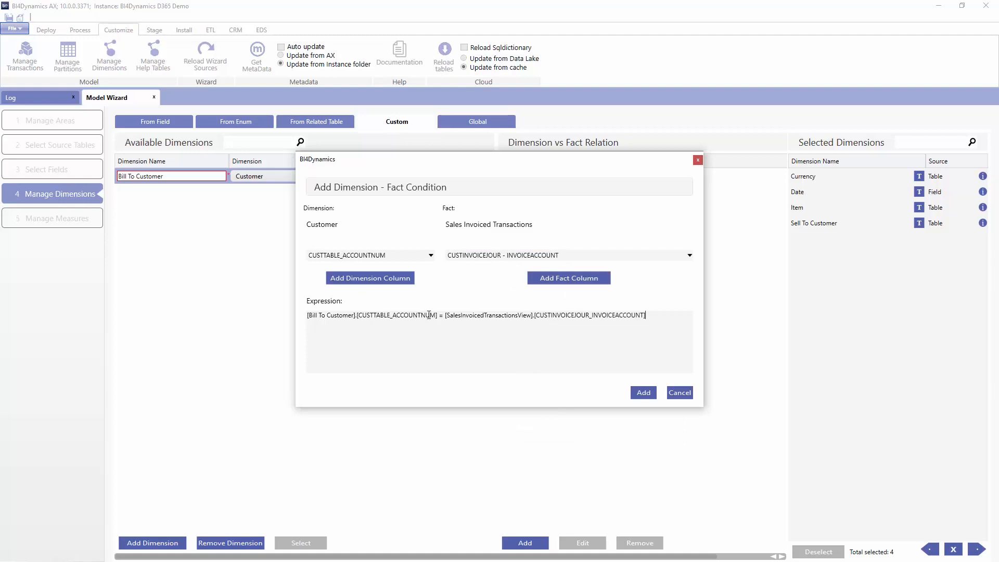
pyautogui.click(645, 393)
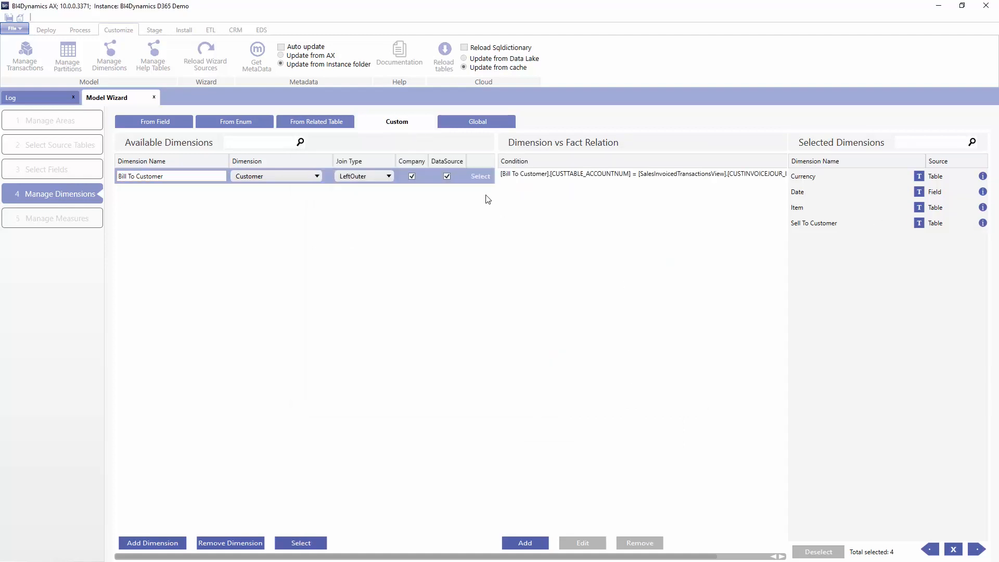
pyautogui.click(481, 177)
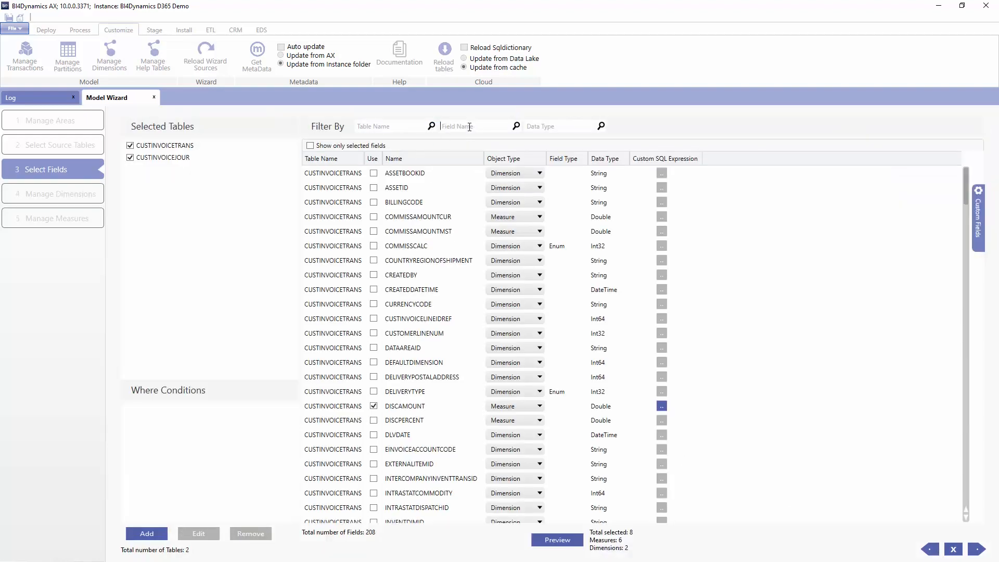
# - Find the fields containing "accou", exclude CUSTINVOICEJOUR's INVOICEACCOUNT from the fact table and return to the dimension settings
pyautogui.click(469, 127)
pyautogui.write('accou')
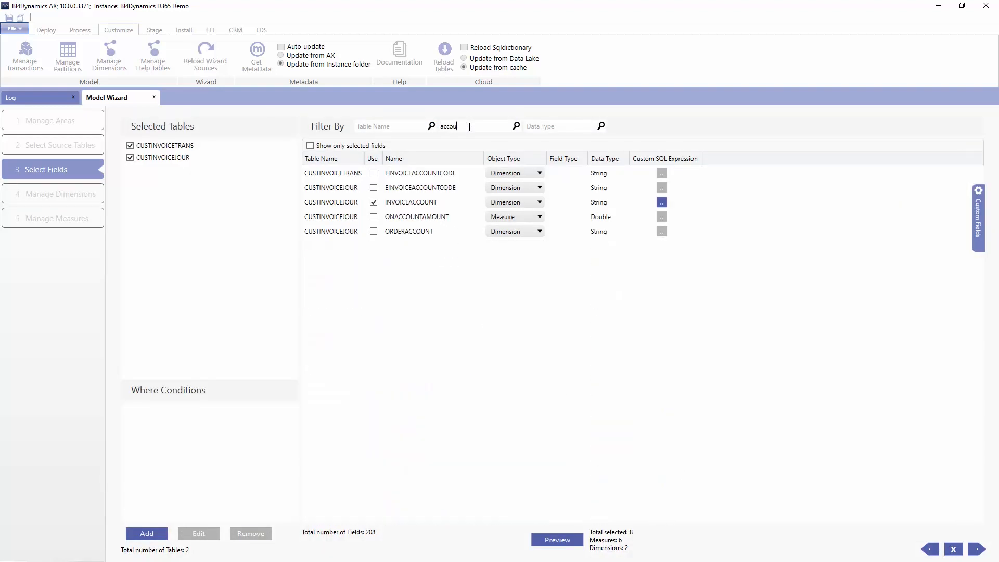
pyautogui.click(374, 202)
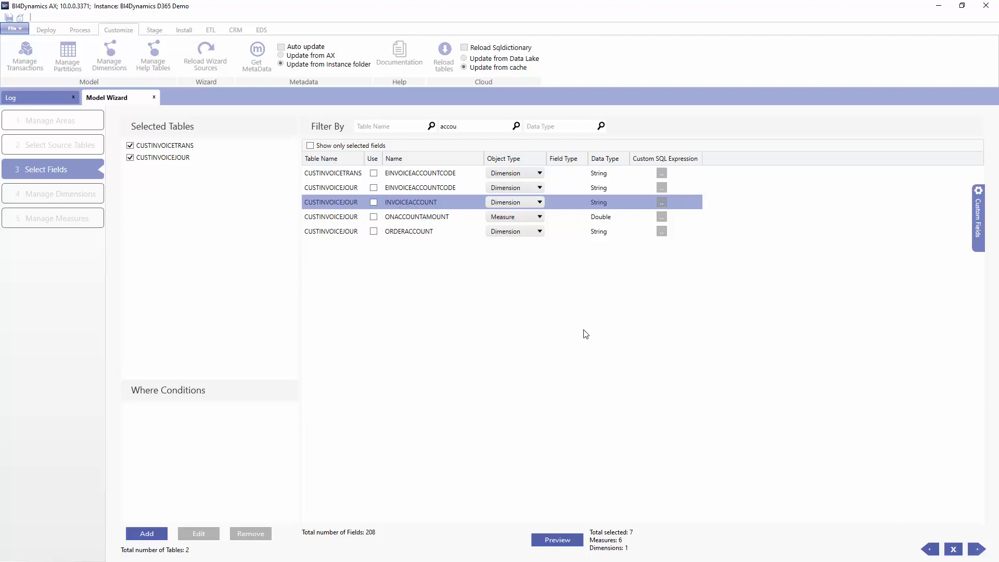
pyautogui.click(976, 550)
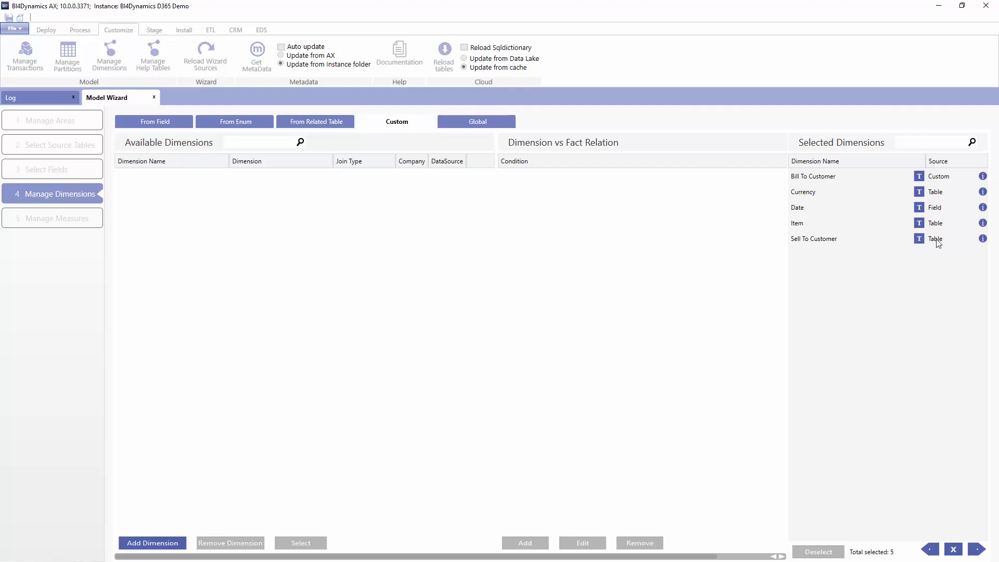
# - Review the dimension-fact relation details of Sell To Customer and Bill To Customer
pyautogui.moveTo(983, 239)
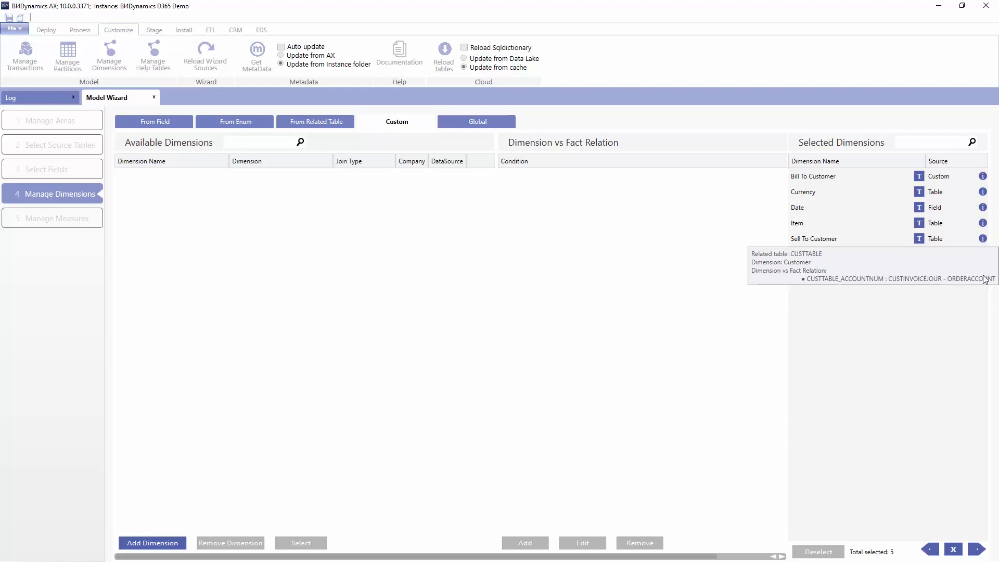
pyautogui.click(981, 177)
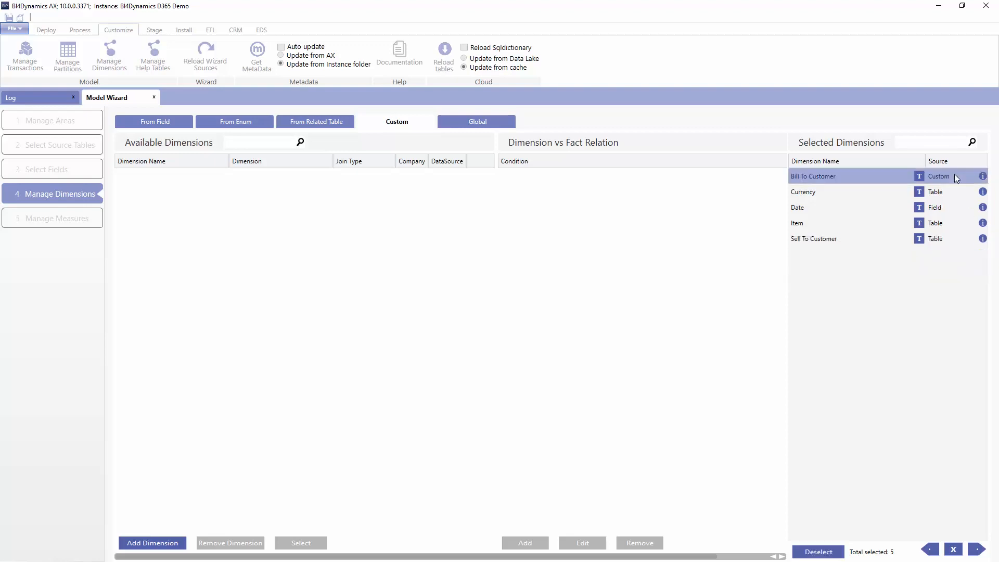
pyautogui.moveTo(983, 177)
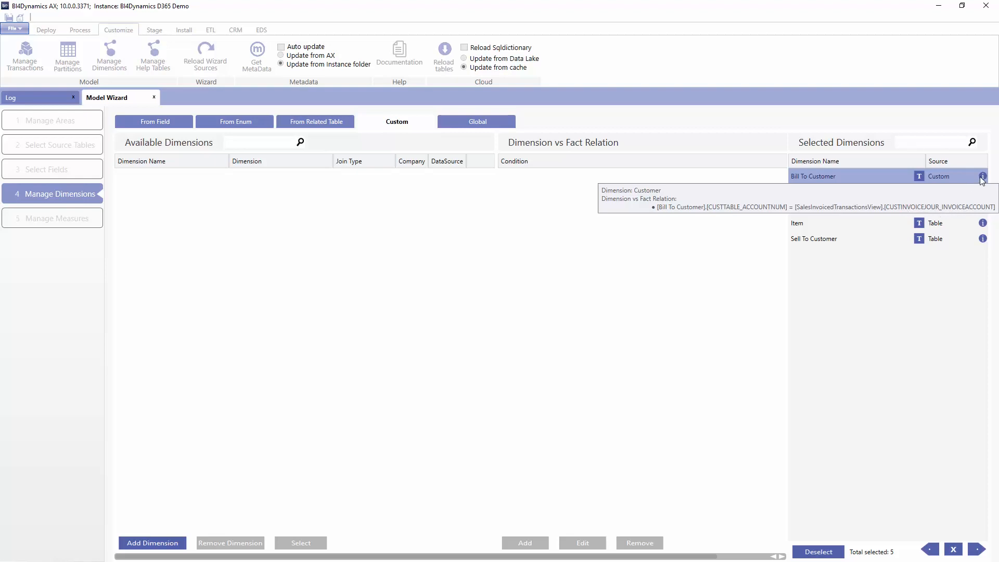
# - Finish the fact table settings and update Sales Invoiced Transactions for the fact only, including DWH, Analytics, deployment and processing
pyautogui.click(976, 550)
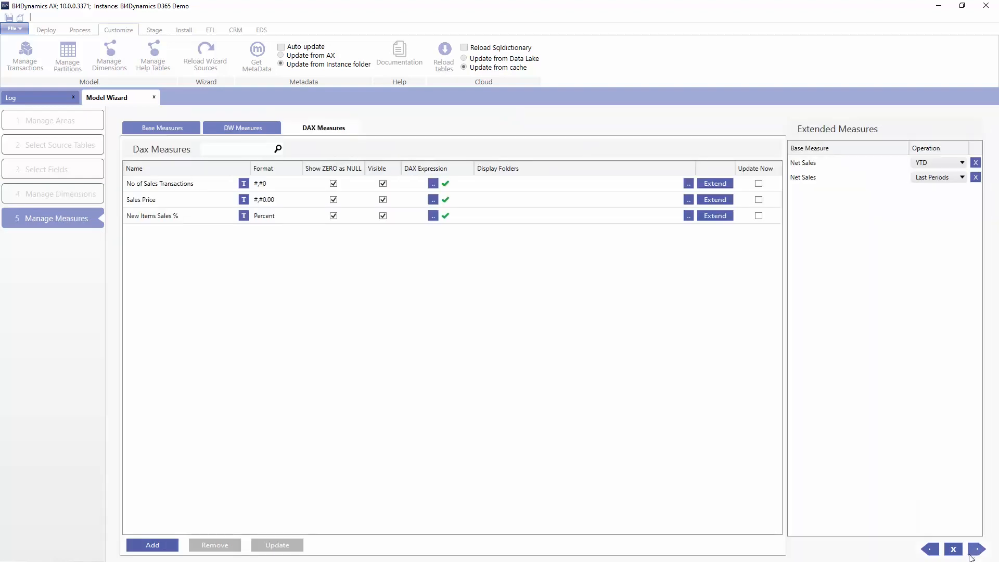
pyautogui.click(970, 554)
pyautogui.click(364, 545)
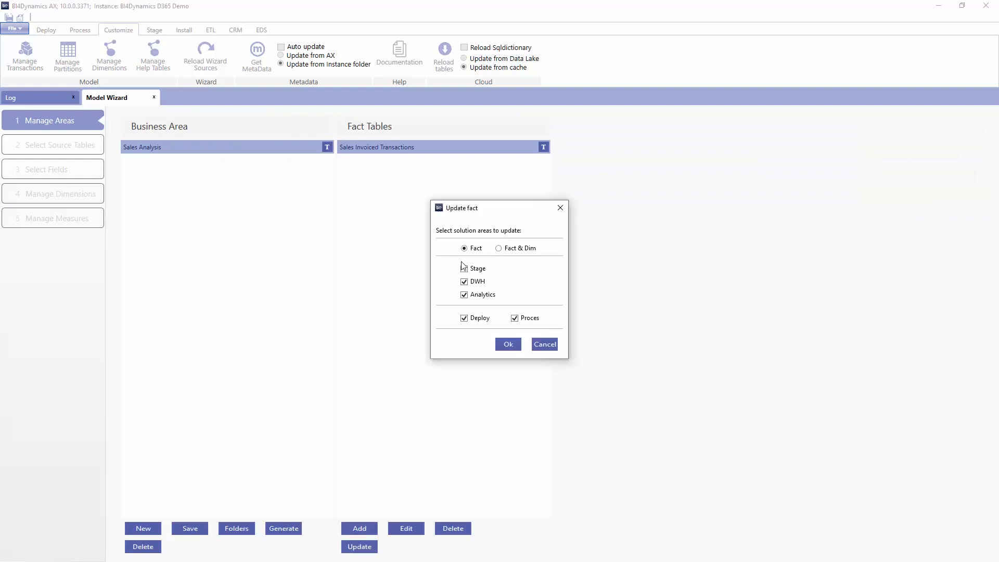
pyautogui.click(507, 345)
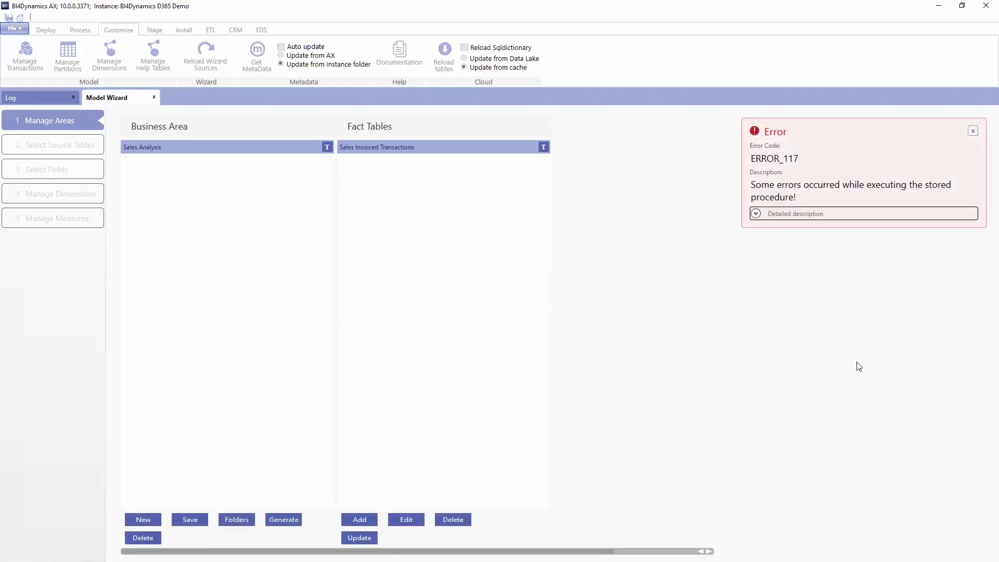
# - Examine the update error's detailed description for the column that caused it
pyautogui.click(757, 214)
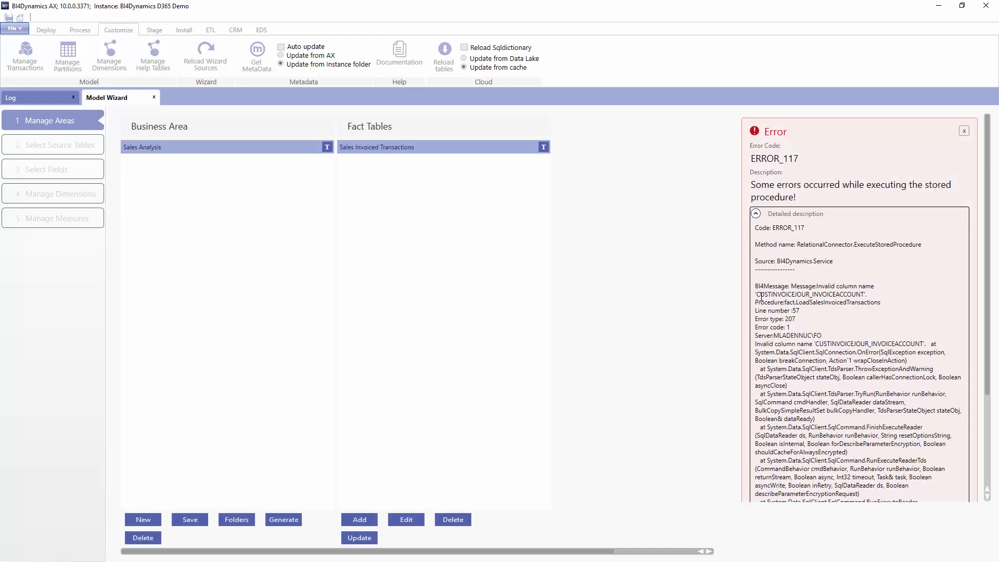
pyautogui.moveTo(786, 294); pyautogui.dragTo(856, 295)
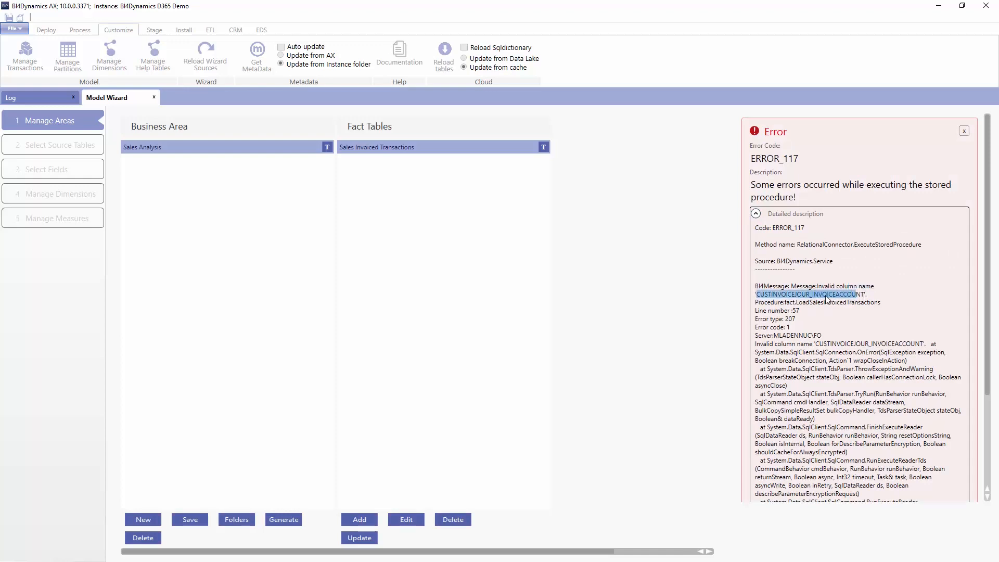
pyautogui.click(776, 296)
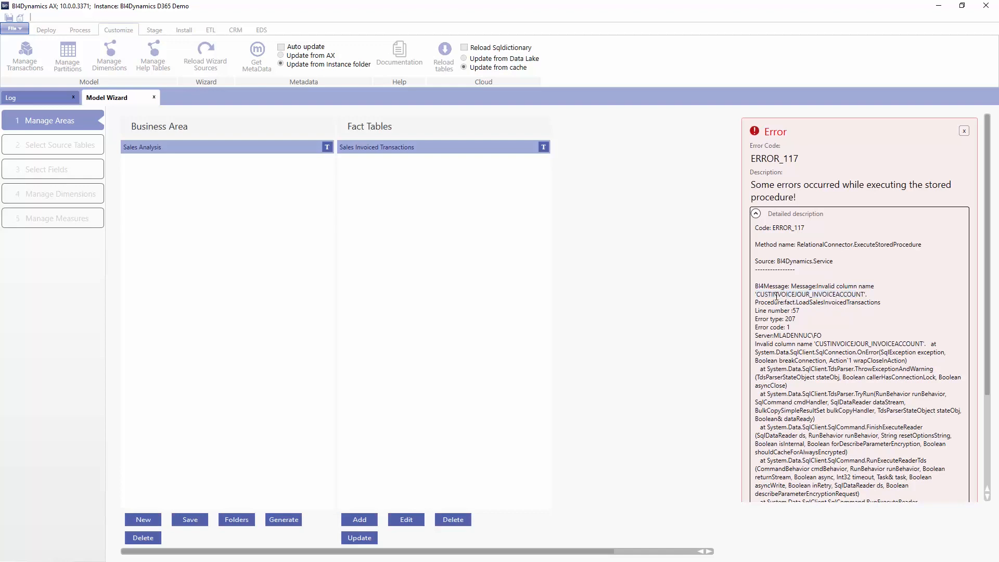
pyautogui.moveTo(815, 295); pyautogui.dragTo(862, 295)
# - Reopen the fact table's dimension settings, deselect Bill To Customer to inspect its condition expression, and select the dimension again
pyautogui.click(73, 146)
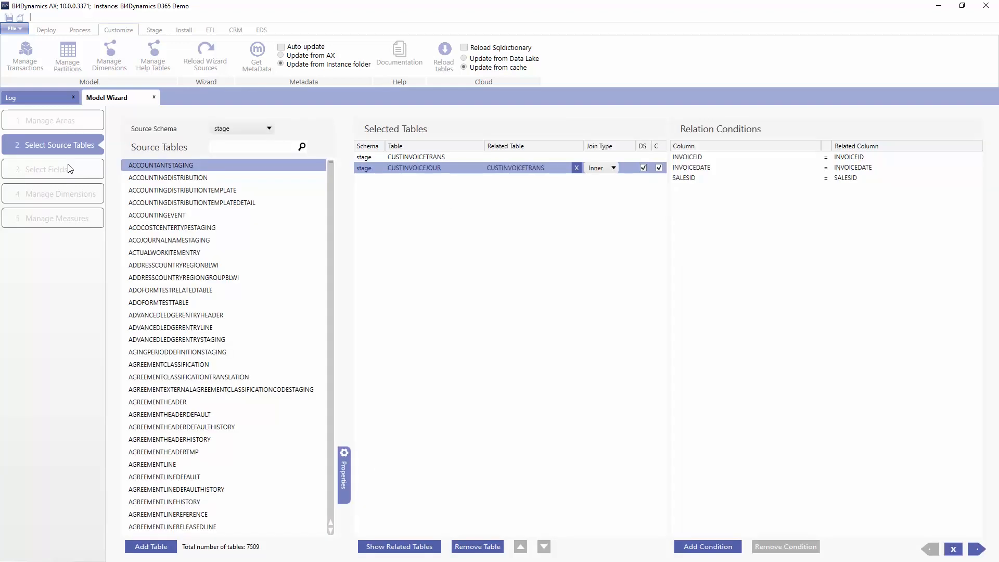
pyautogui.click(68, 169)
pyautogui.click(42, 194)
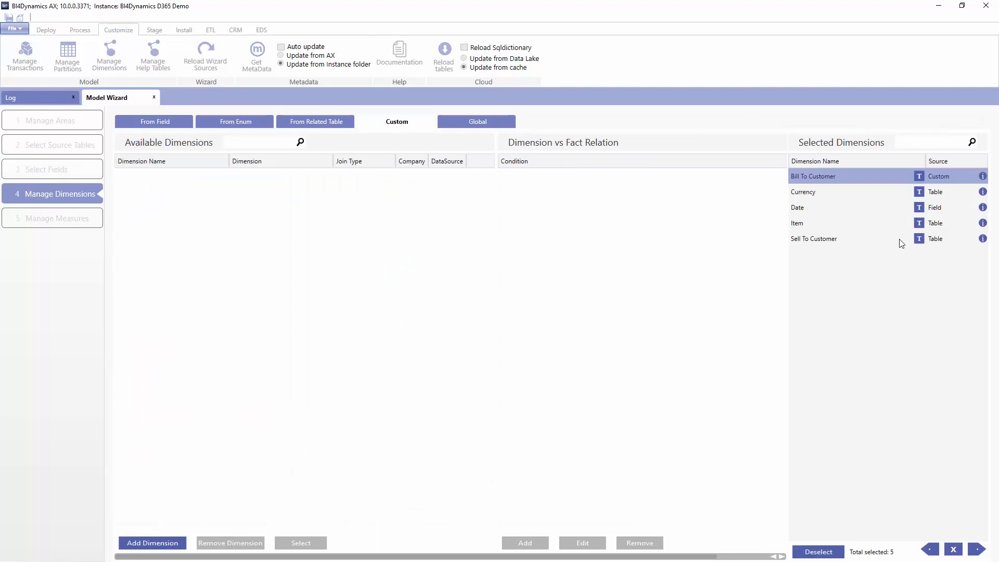
pyautogui.click(831, 552)
pyautogui.click(176, 176)
pyautogui.click(561, 176)
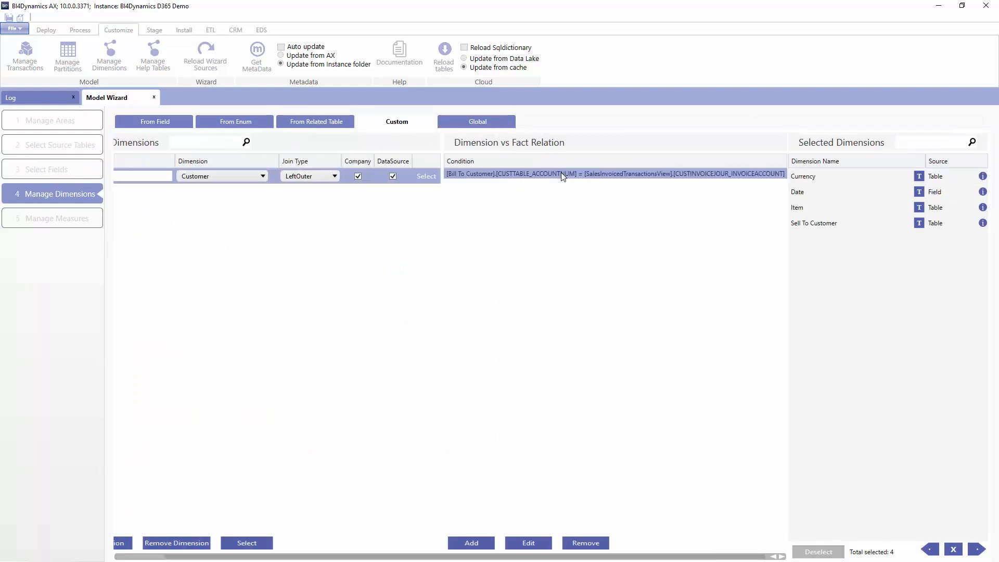
pyautogui.click(529, 543)
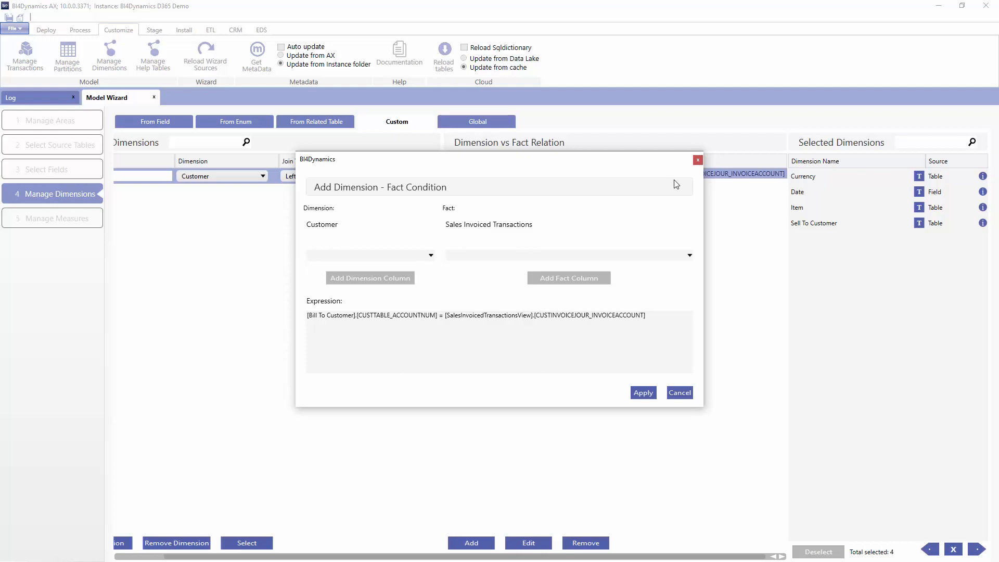
pyautogui.click(698, 160)
pyautogui.click(427, 176)
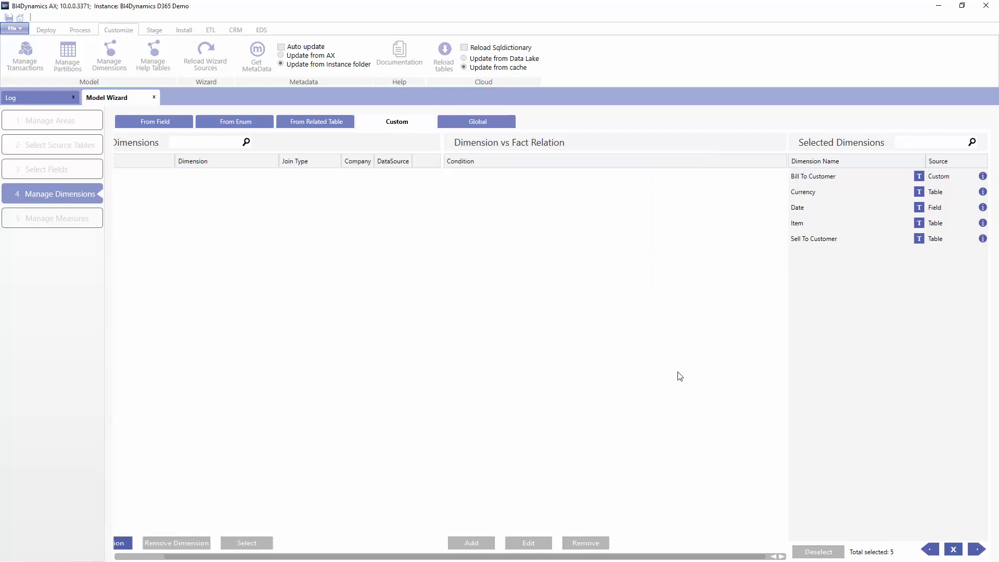
# - Find the fields containing "acco", include CUSTINVOICEJOUR's INVOICEACCOUNT in the fact table and proceed to the dimension settings
pyautogui.click(930, 549)
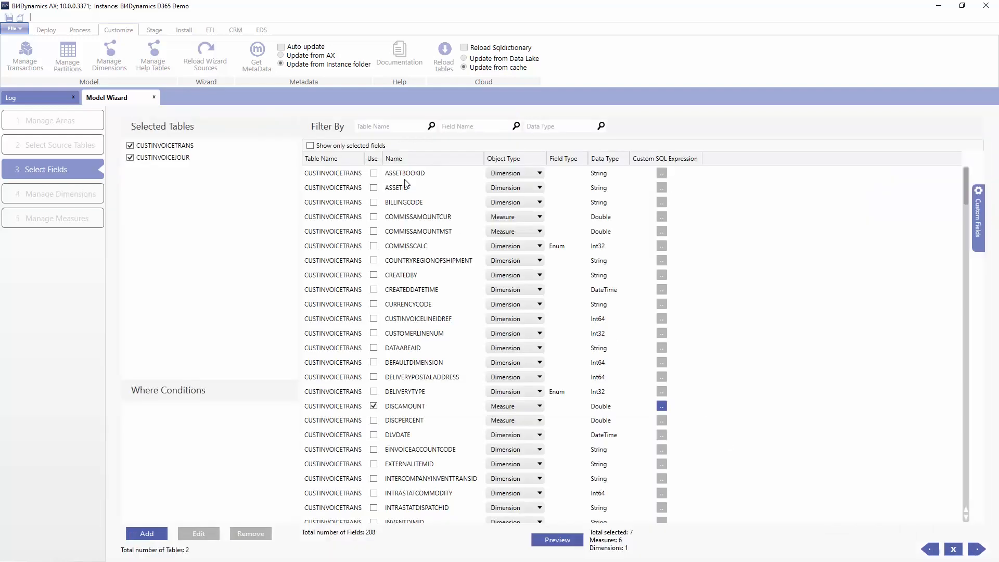
pyautogui.write('acco')
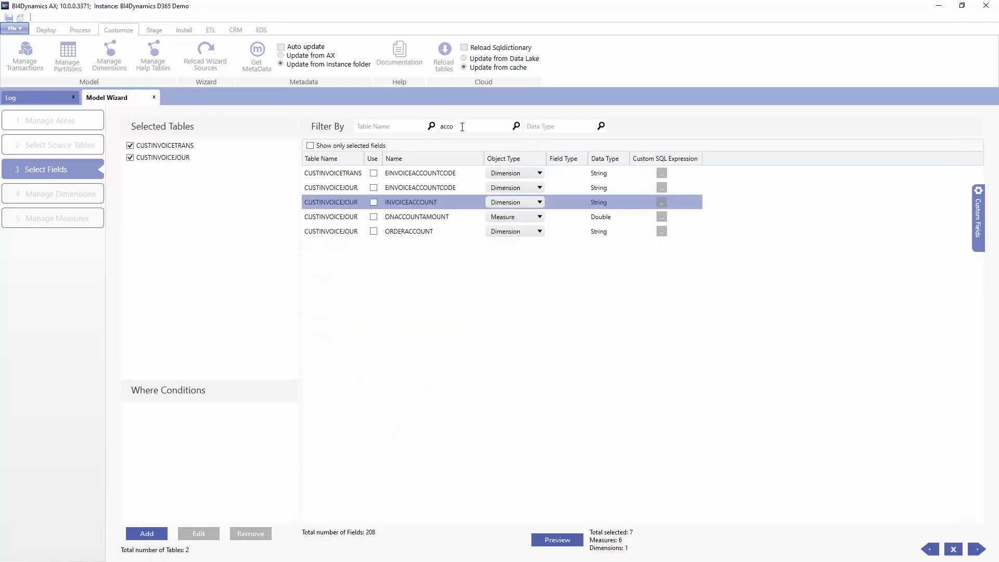
pyautogui.click(373, 202)
pyautogui.click(976, 549)
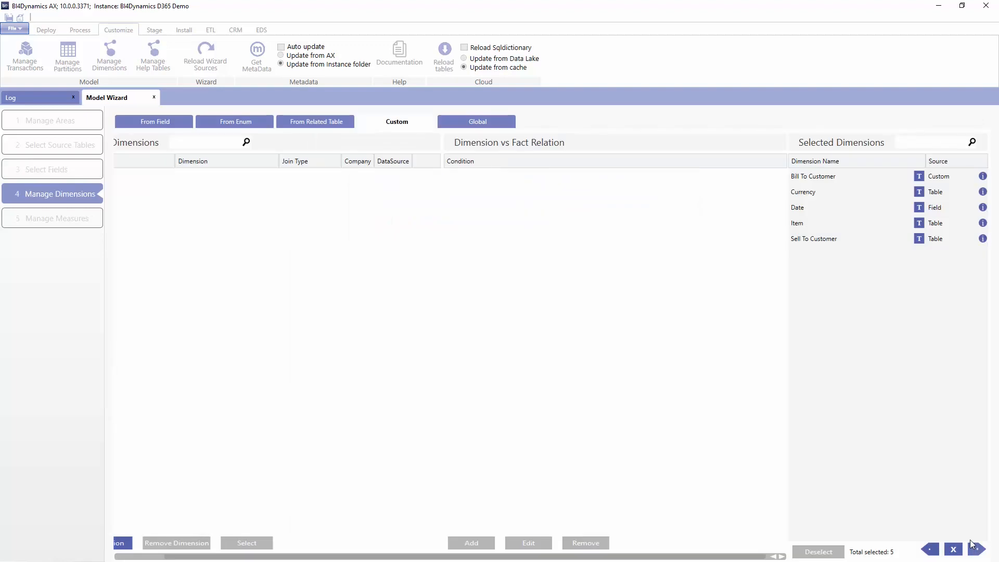
# - Complete the fact table settings with the current dimensions and rerun the update of Sales Invoiced Transactions
pyautogui.click(976, 550)
pyautogui.click(950, 549)
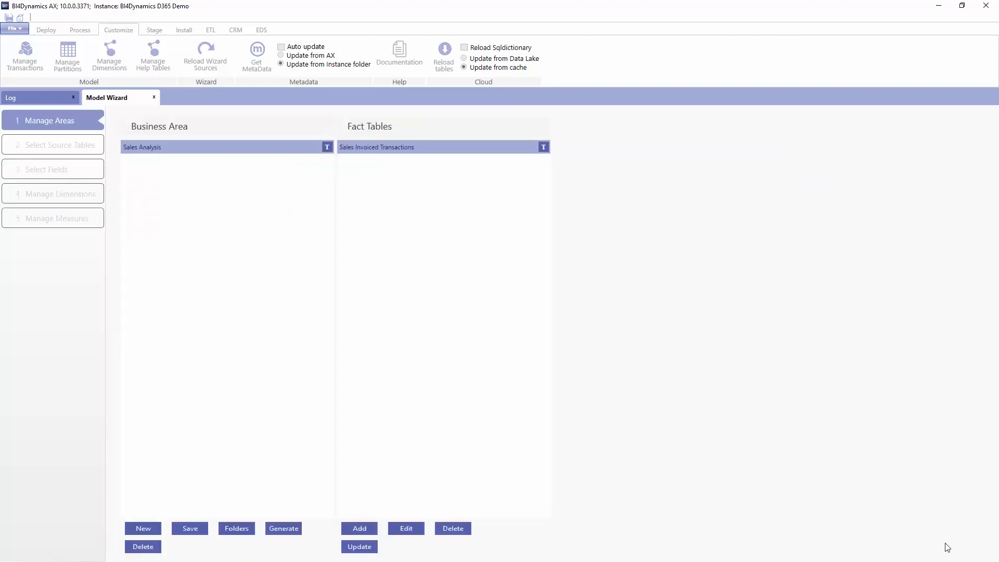
pyautogui.click(359, 547)
pyautogui.click(464, 269)
pyautogui.click(508, 344)
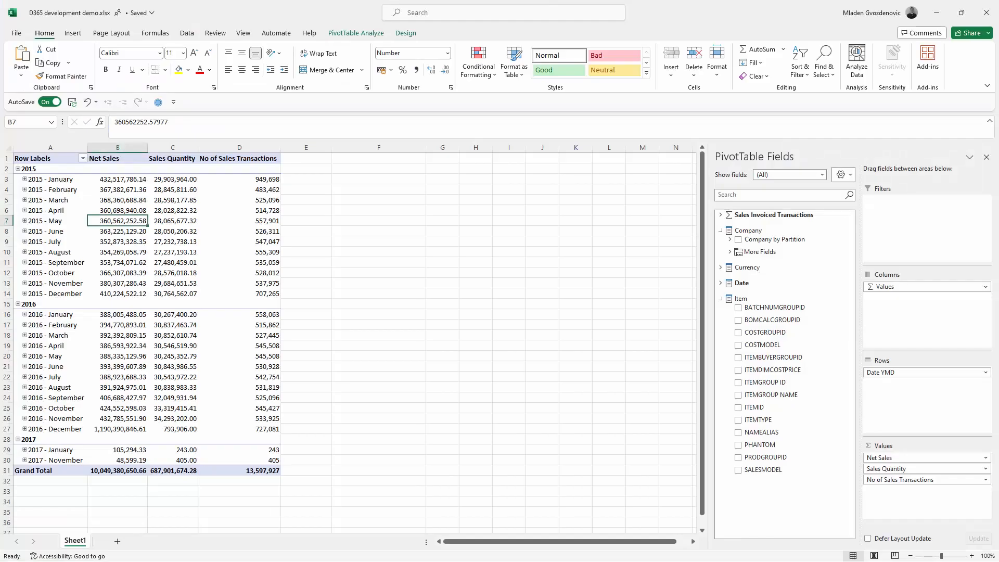
# - Switch to the D365 development demo workbook in Excel, collapse the PivotTable field list and refresh the pivot data
pyautogui.click(155, 210)
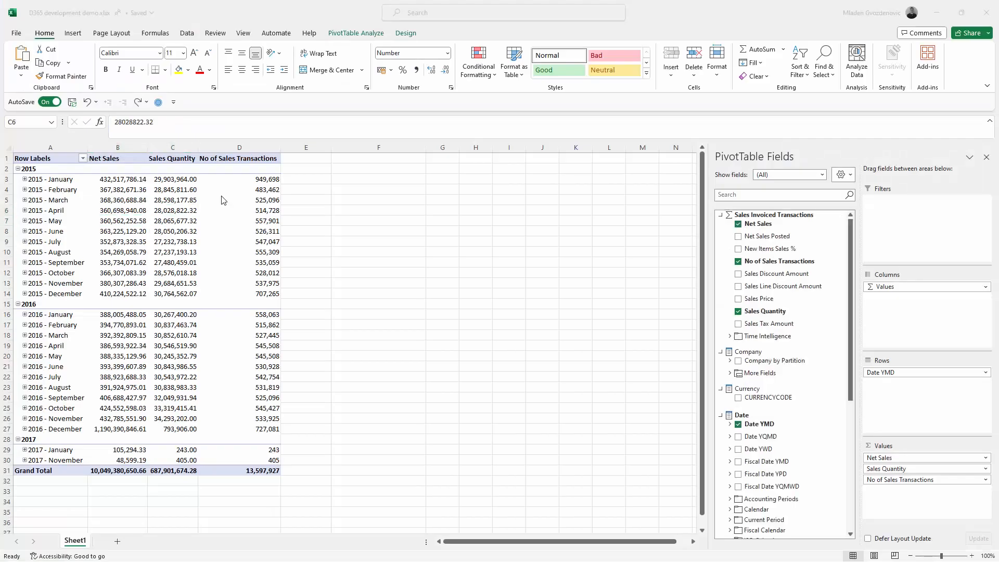
pyautogui.moveTo(850, 308)
pyautogui.mouseDown()
pyautogui.moveTo(849, 429)
pyautogui.moveTo(850, 307)
pyautogui.mouseUp()
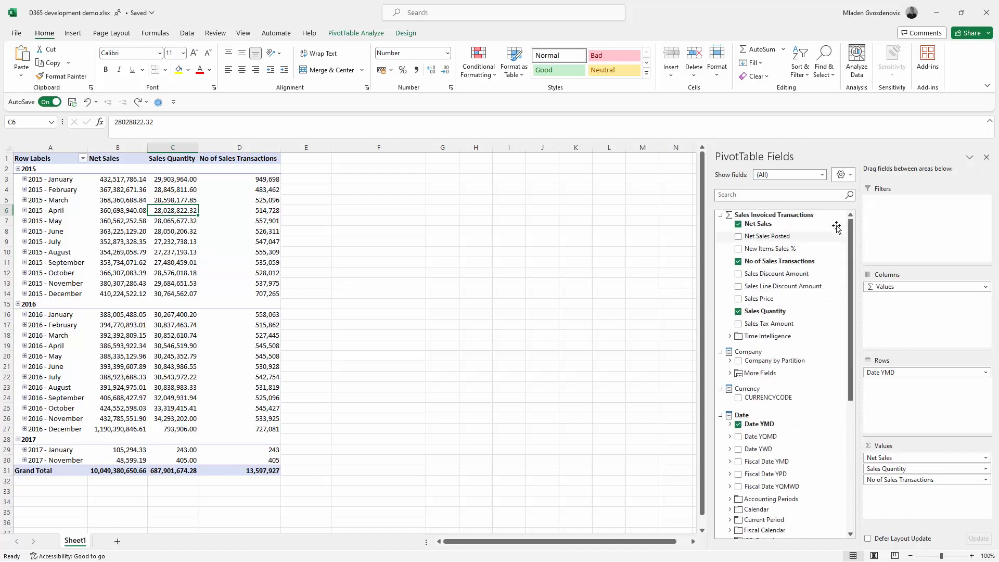
pyautogui.click(843, 175)
pyautogui.click(867, 332)
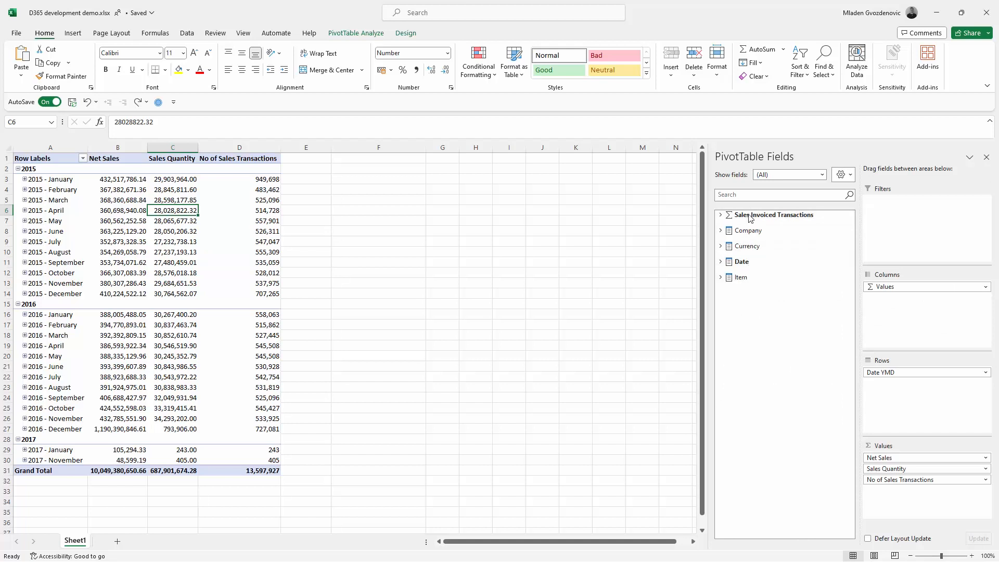
pyautogui.click(186, 33)
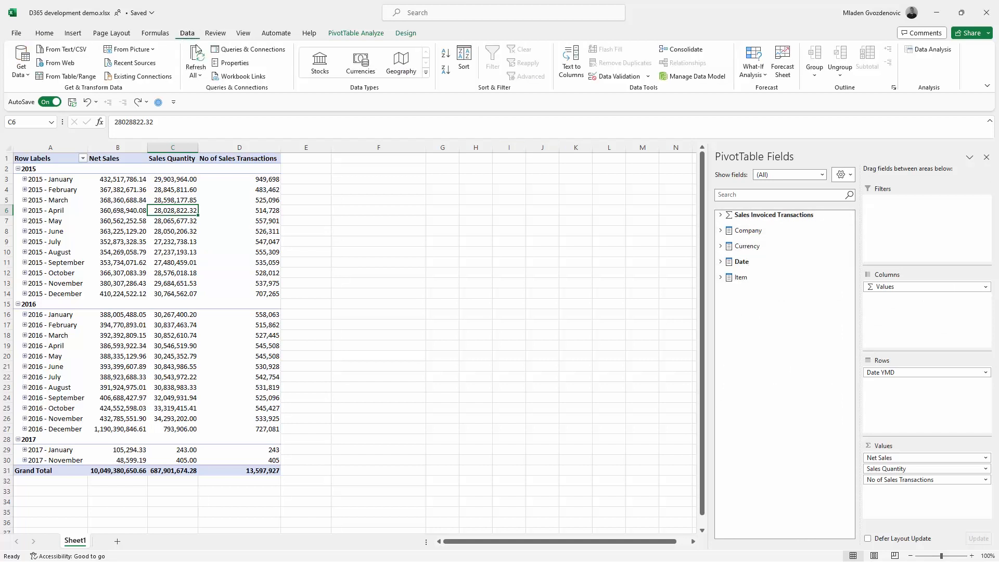
pyautogui.click(196, 60)
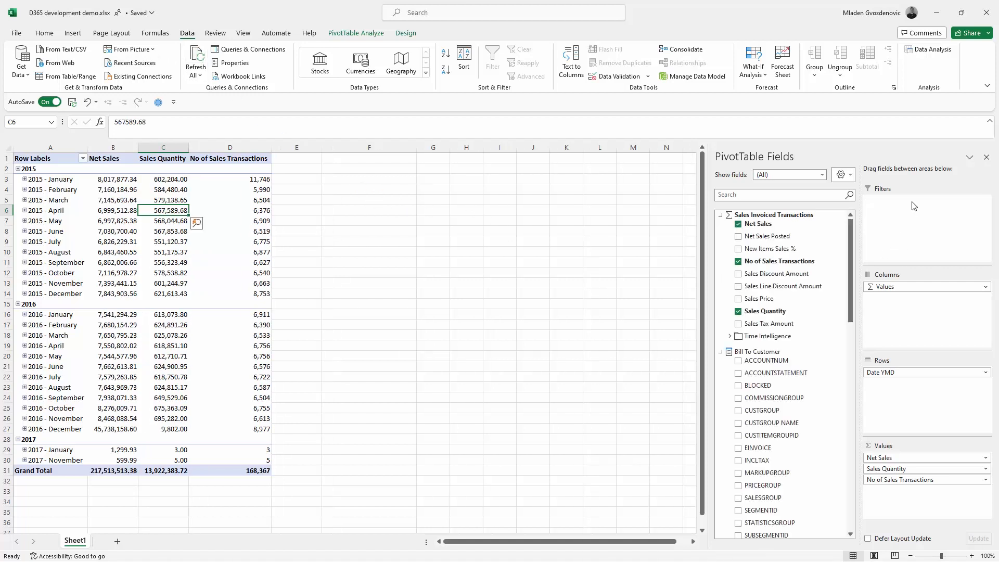
# - Collapse the refreshed field list and replace Date YMD in the pivot rows with Bill To Customer's CUSTGROUP NAME
pyautogui.click(850, 176)
pyautogui.click(867, 332)
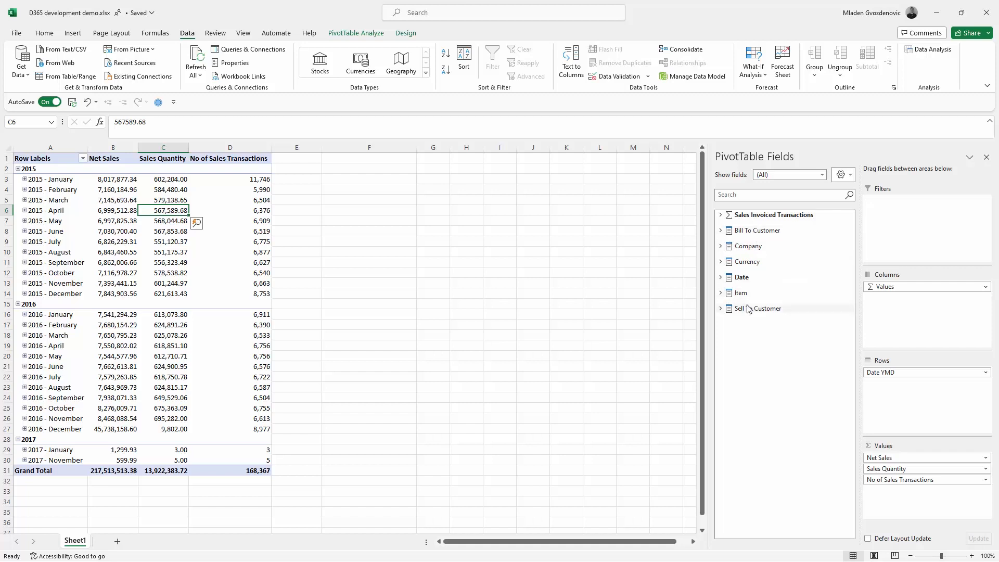
pyautogui.moveTo(888, 374); pyautogui.dragTo(580, 359)
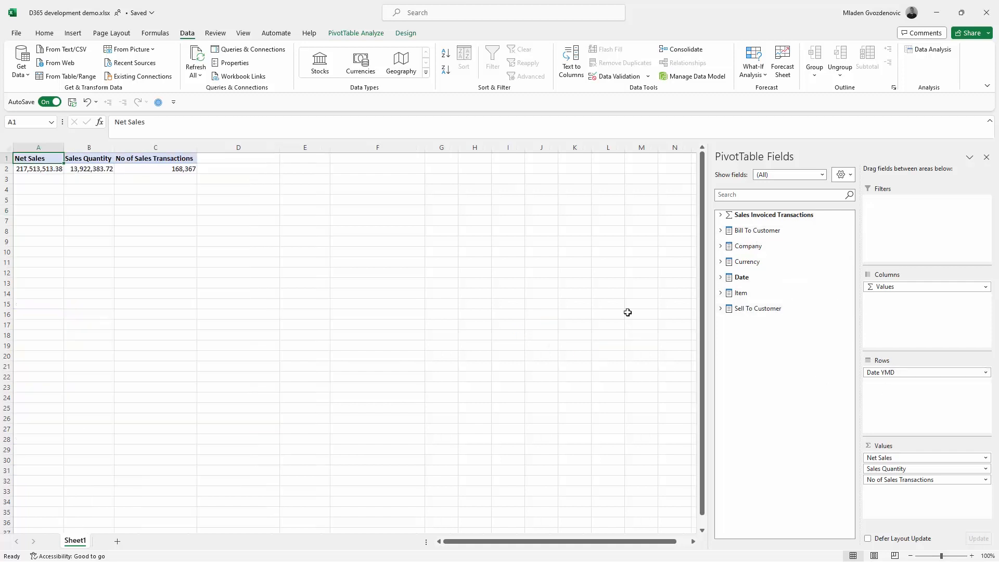
pyautogui.click(720, 230)
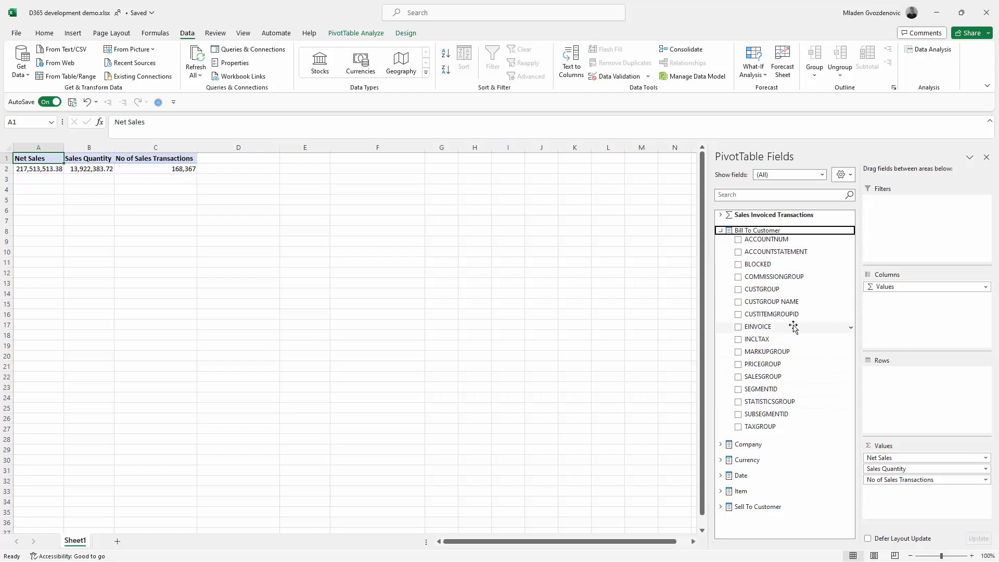
pyautogui.click(780, 303)
pyautogui.moveTo(780, 303); pyautogui.dragTo(915, 372)
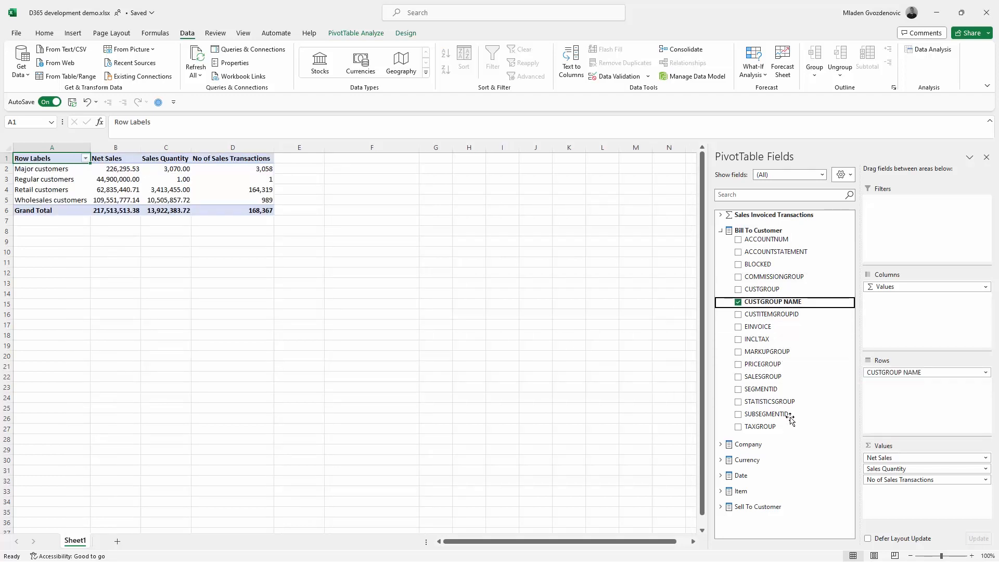
# - Examine the fields under Sell To Customer and Bill To Customer and the pivot's sales figures by customer group
pyautogui.click(721, 507)
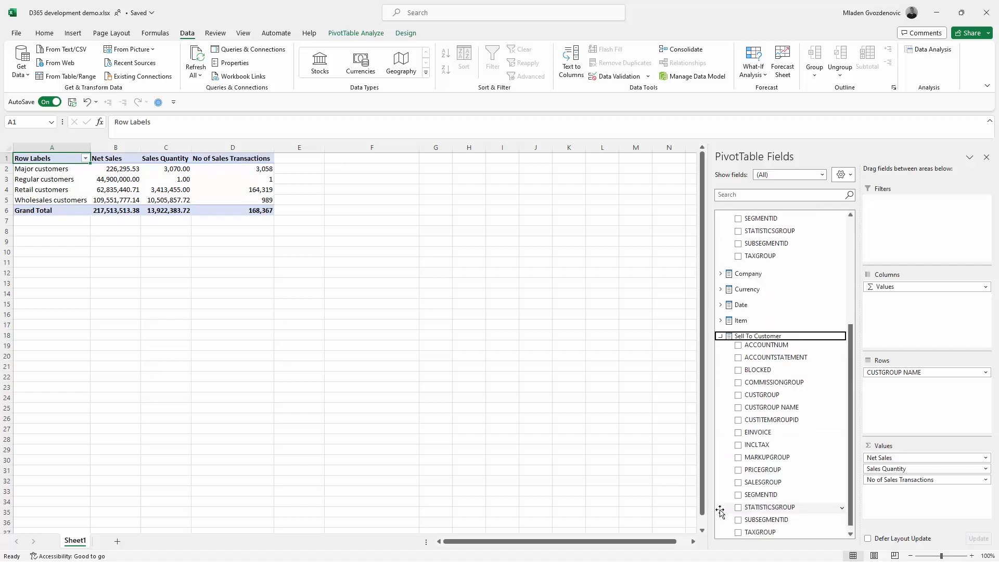
pyautogui.click(721, 335)
pyautogui.click(721, 230)
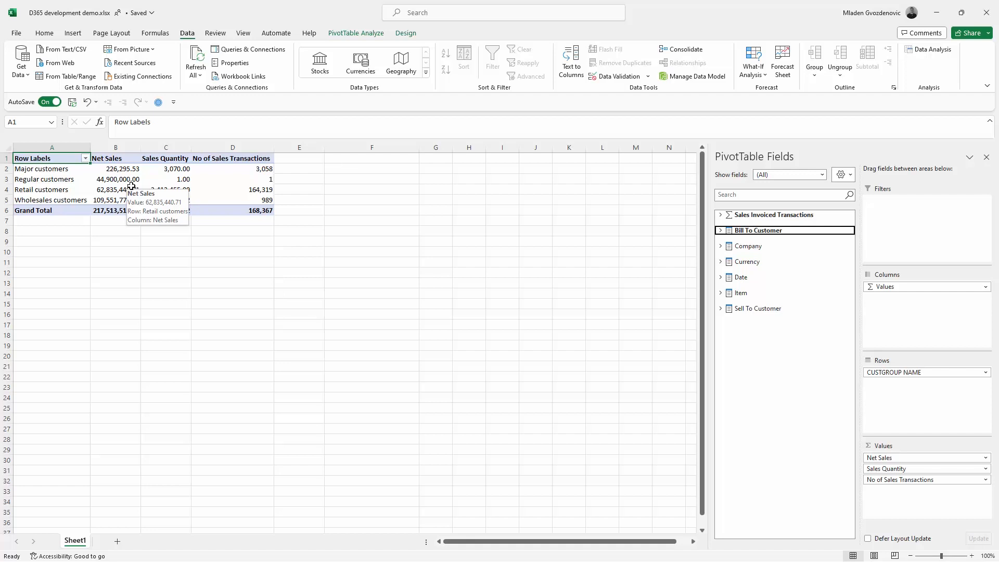
pyautogui.click(721, 231)
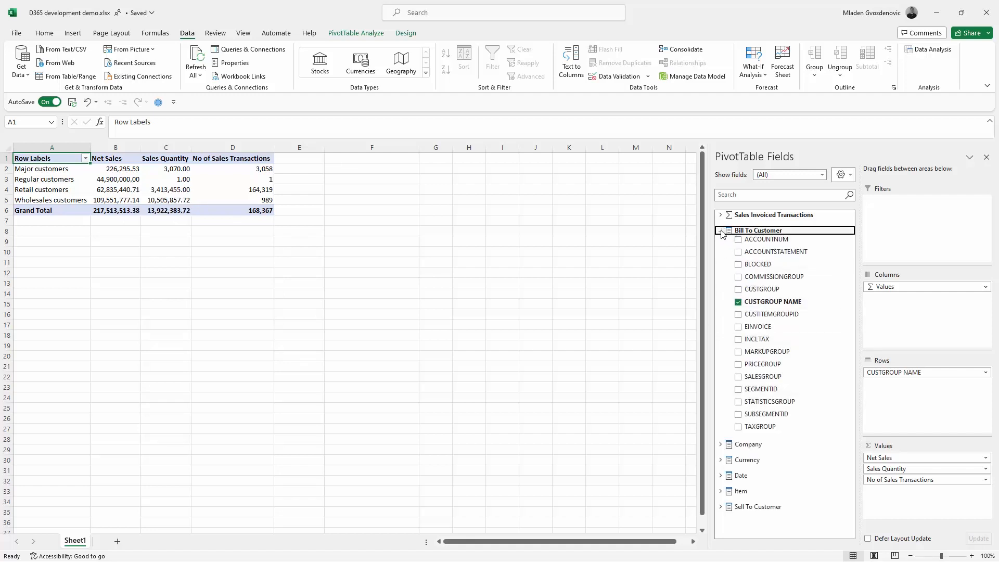
pyautogui.click(721, 231)
pyautogui.click(721, 308)
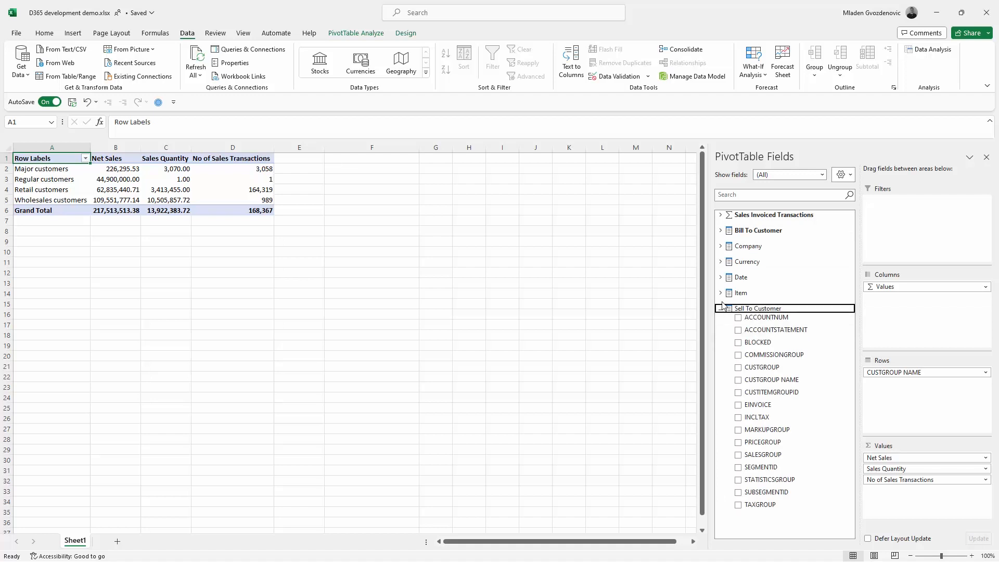
pyautogui.click(721, 309)
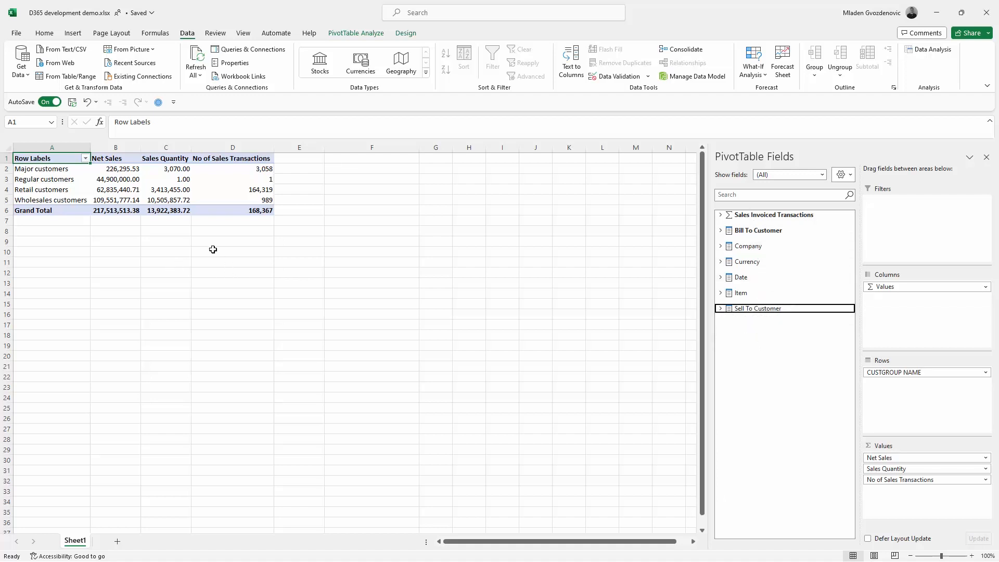
pyautogui.click(182, 191)
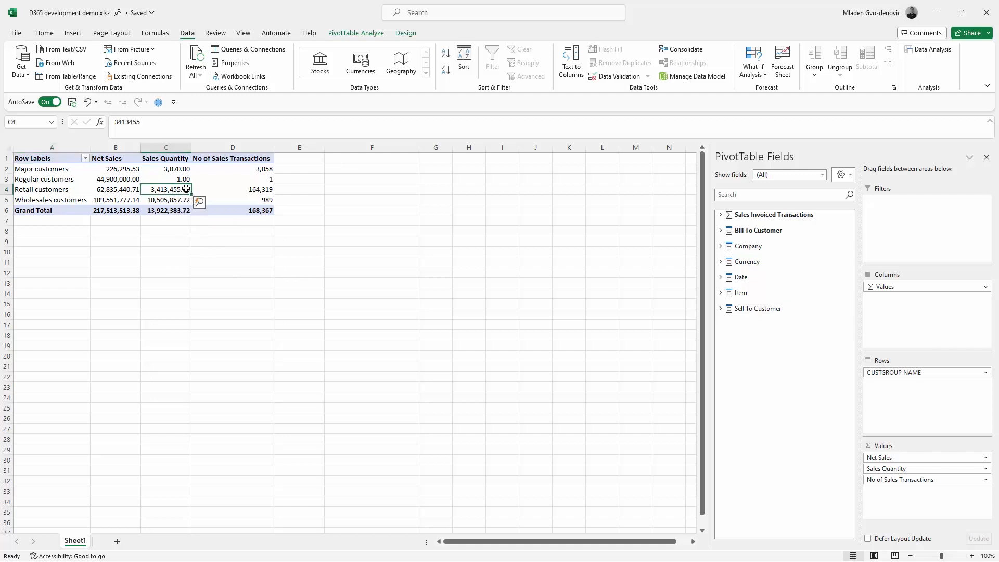